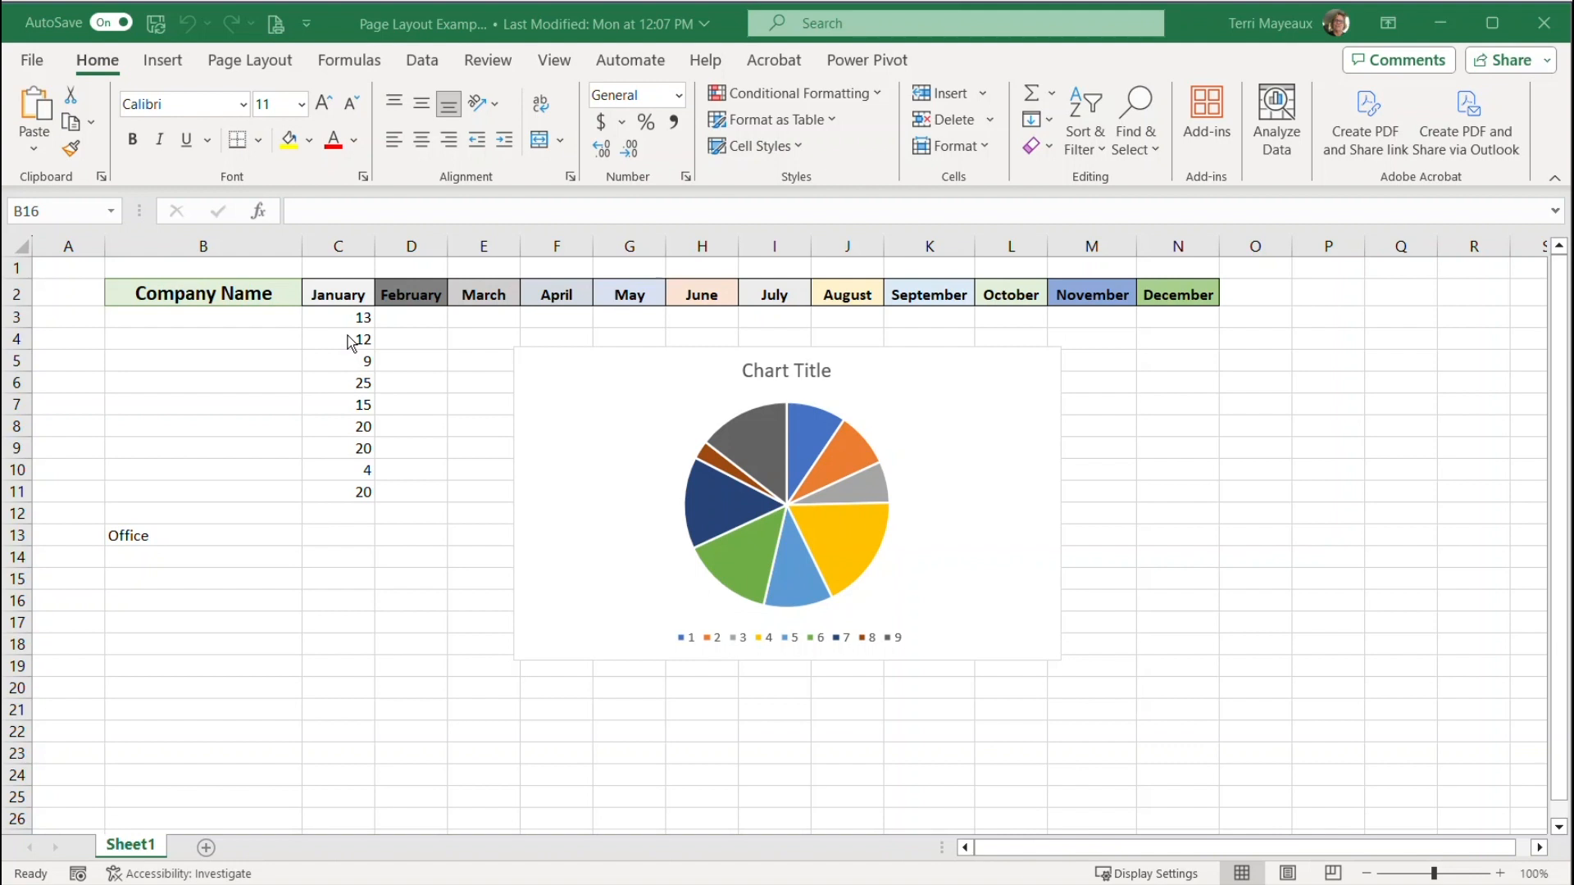
# Examine the fill color palettes offered by the Office, Facet, Slice, Quotable and Mesh themes on their example sheets
pyautogui.click(310, 148)
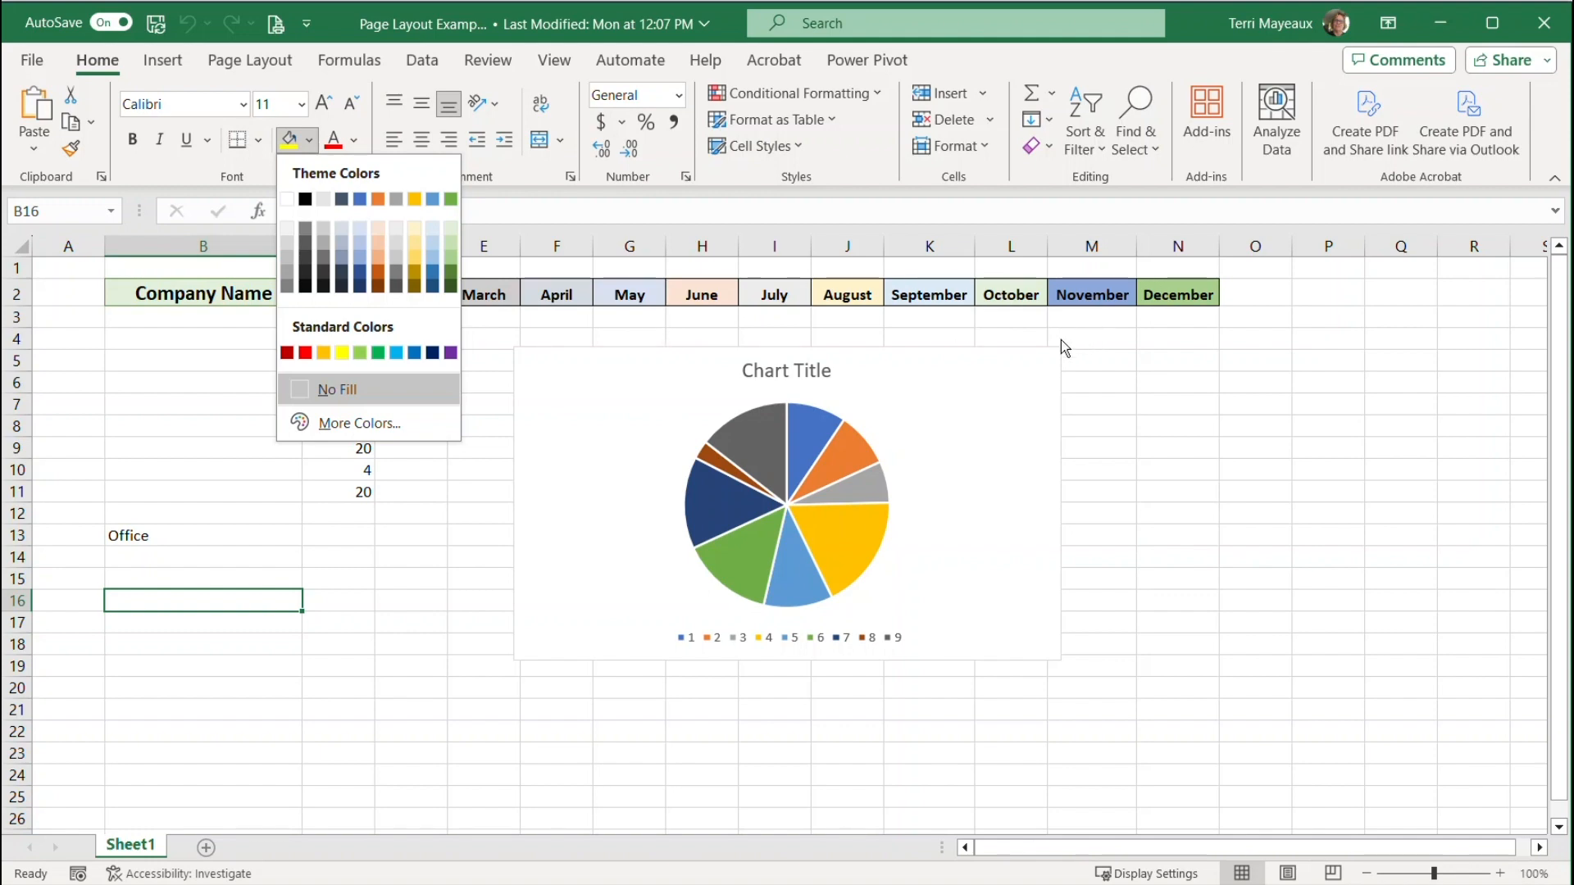
pyautogui.click(231, 326)
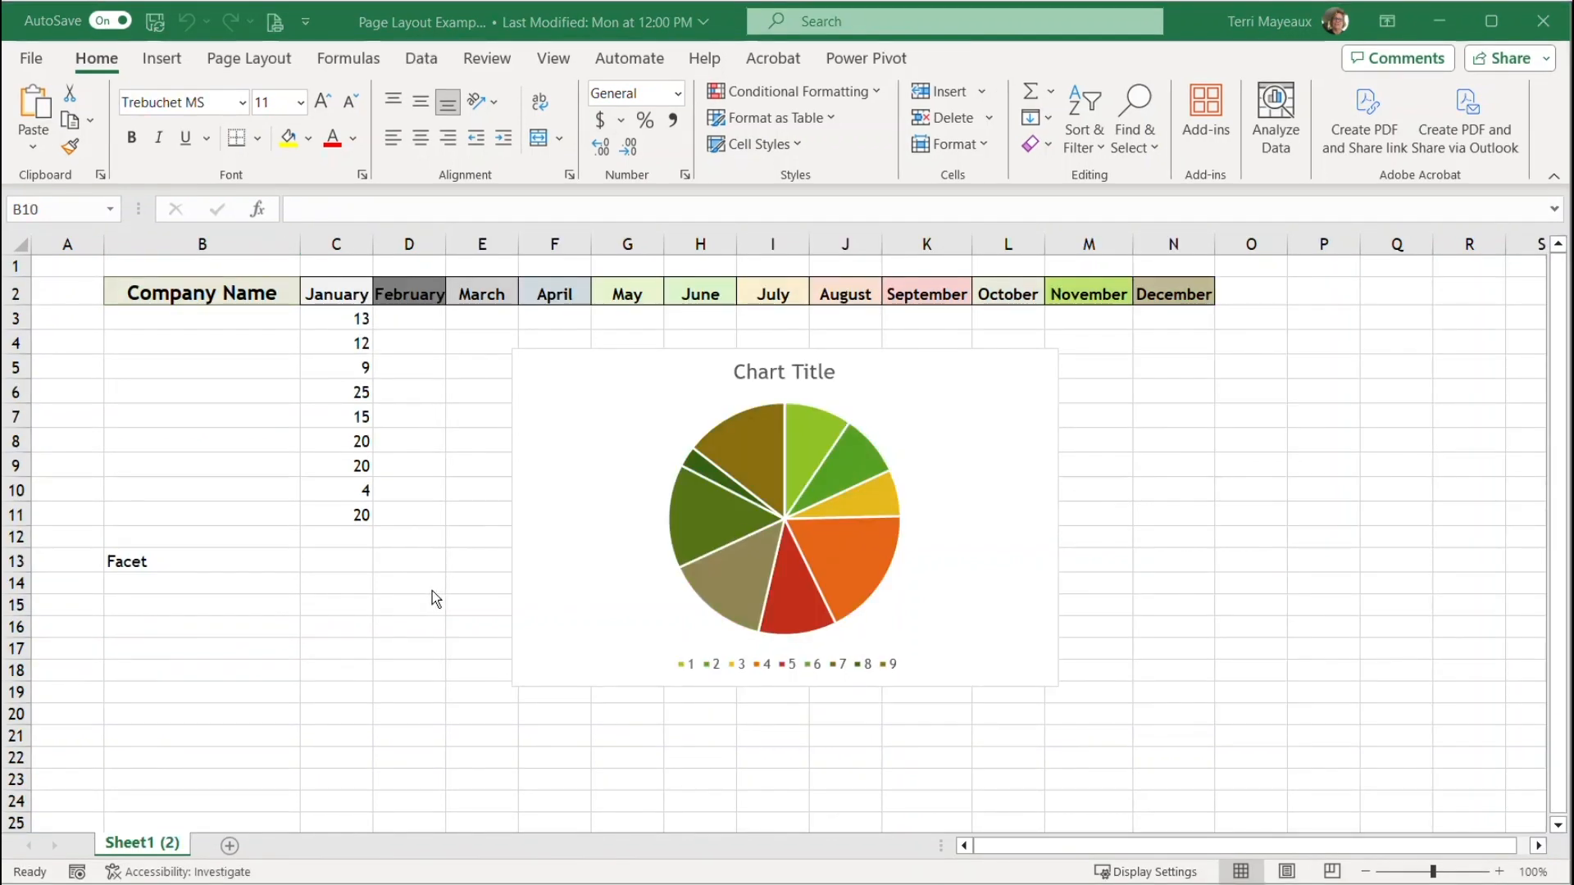
pyautogui.click(311, 140)
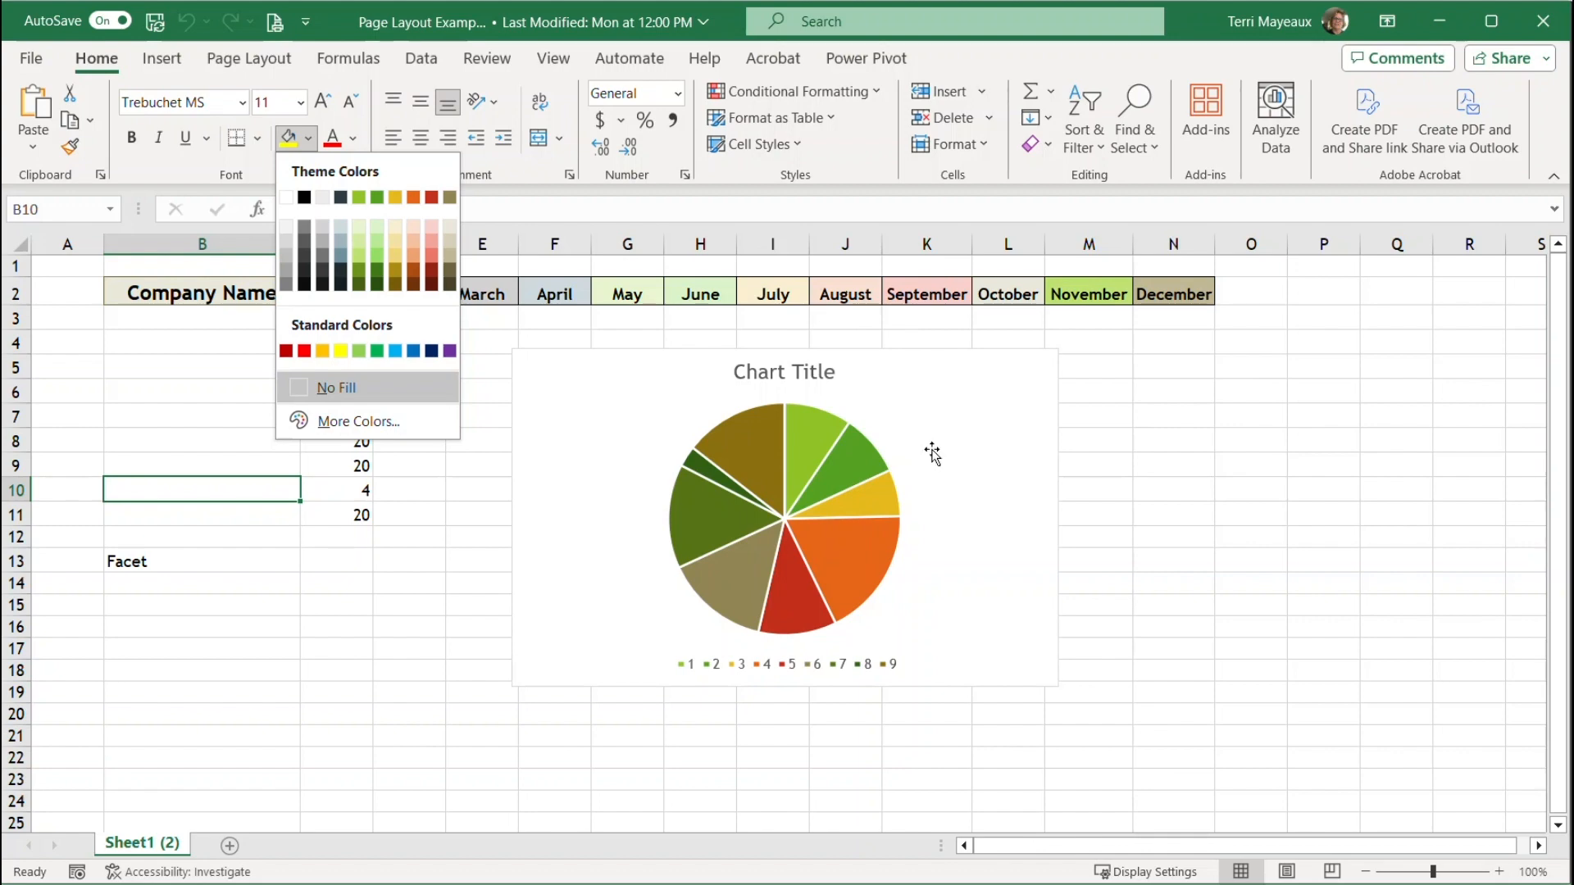
pyautogui.click(233, 339)
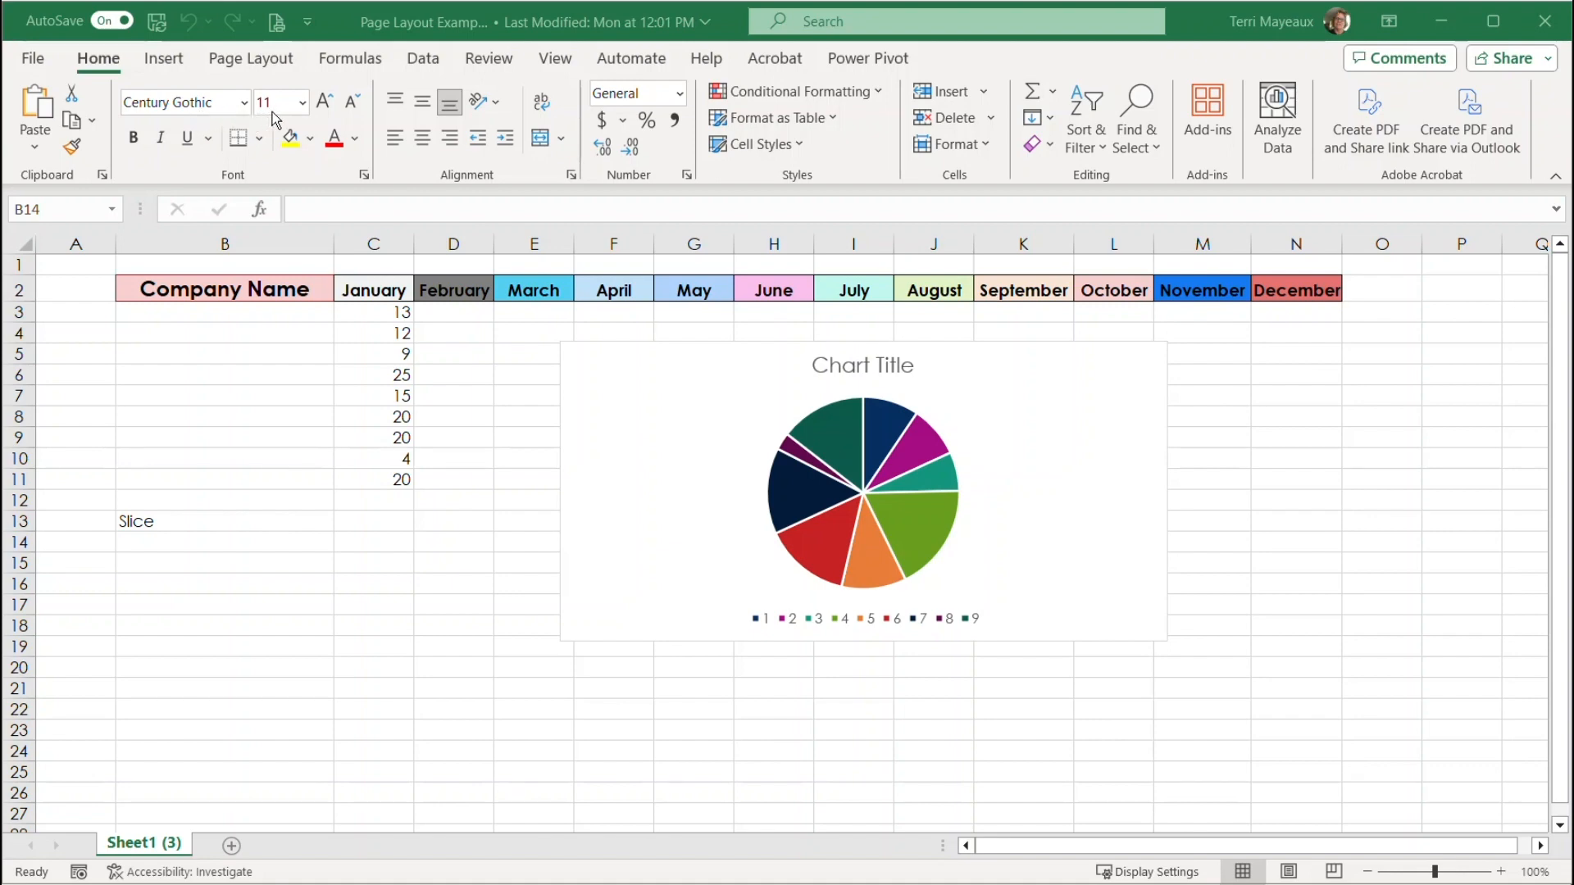
pyautogui.click(310, 140)
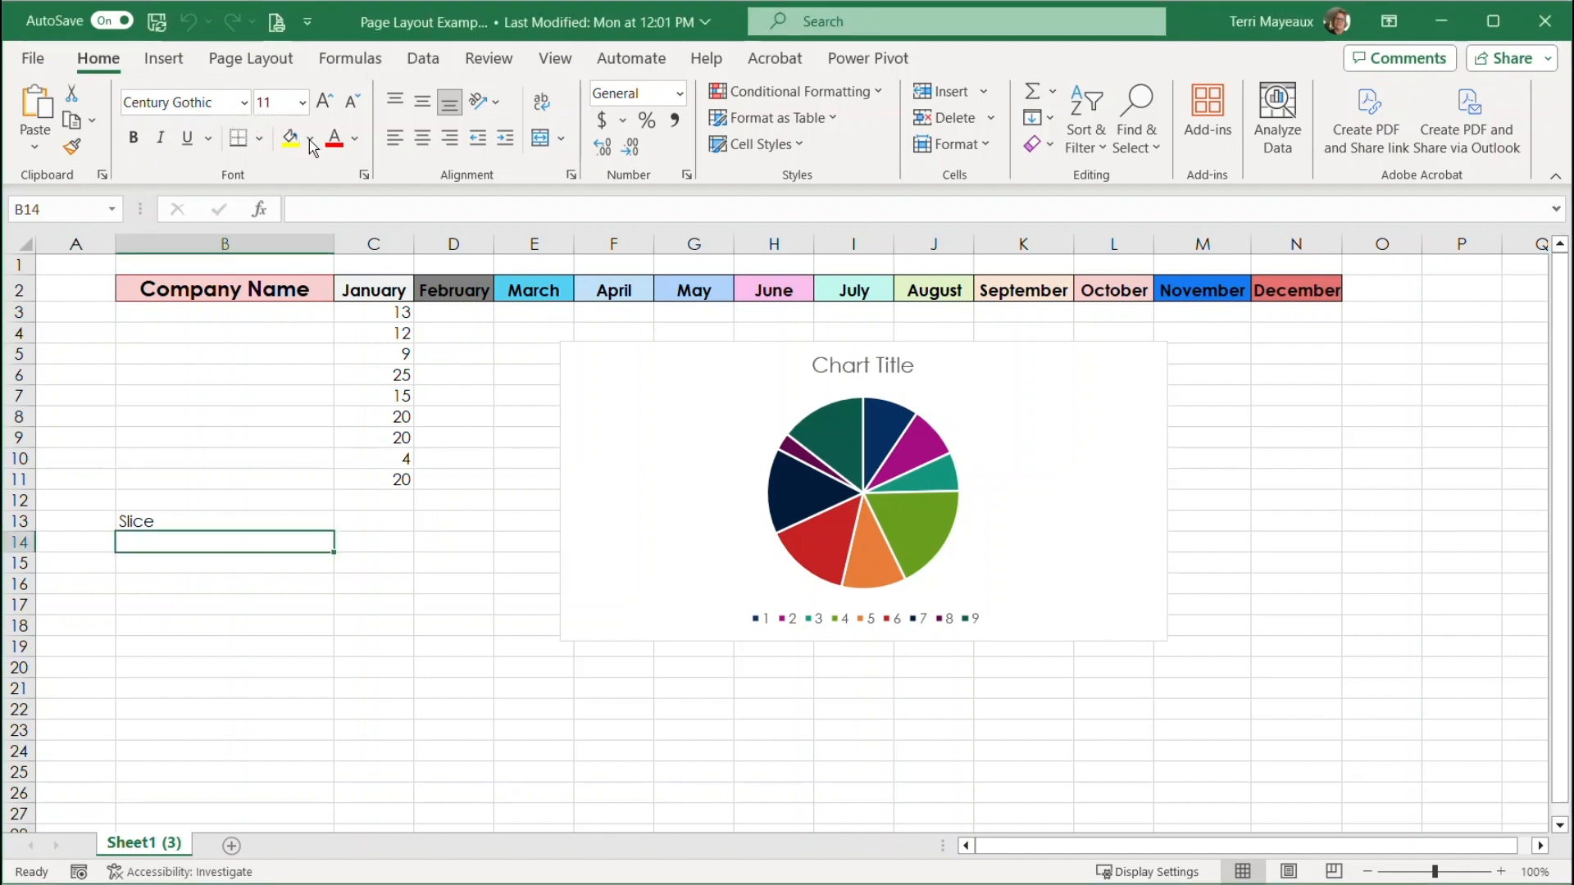
pyautogui.click(311, 140)
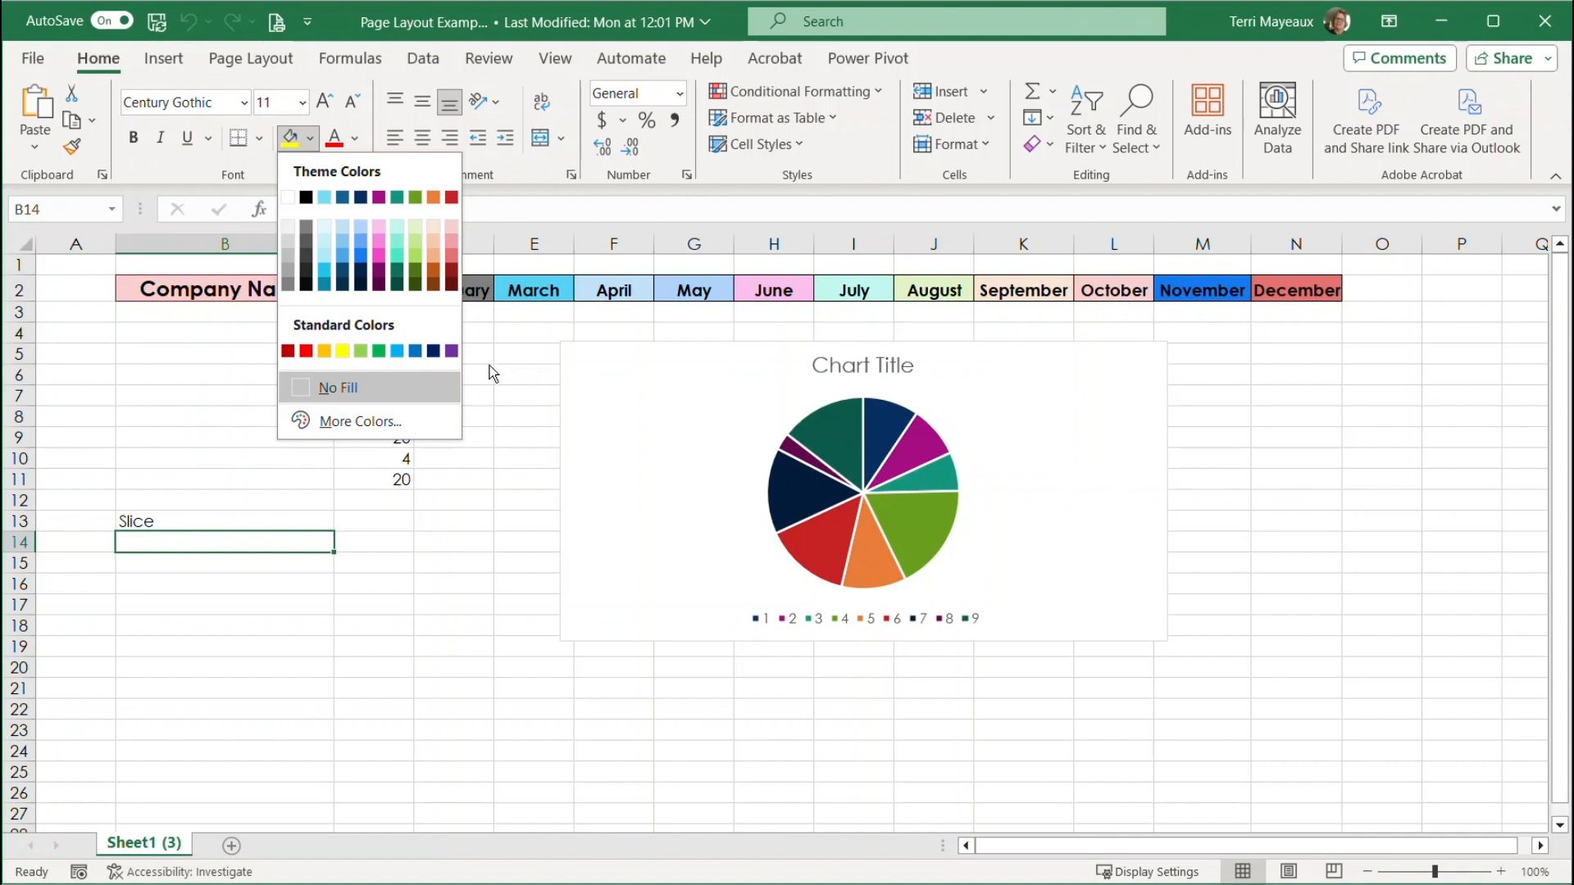
pyautogui.press('Escape')
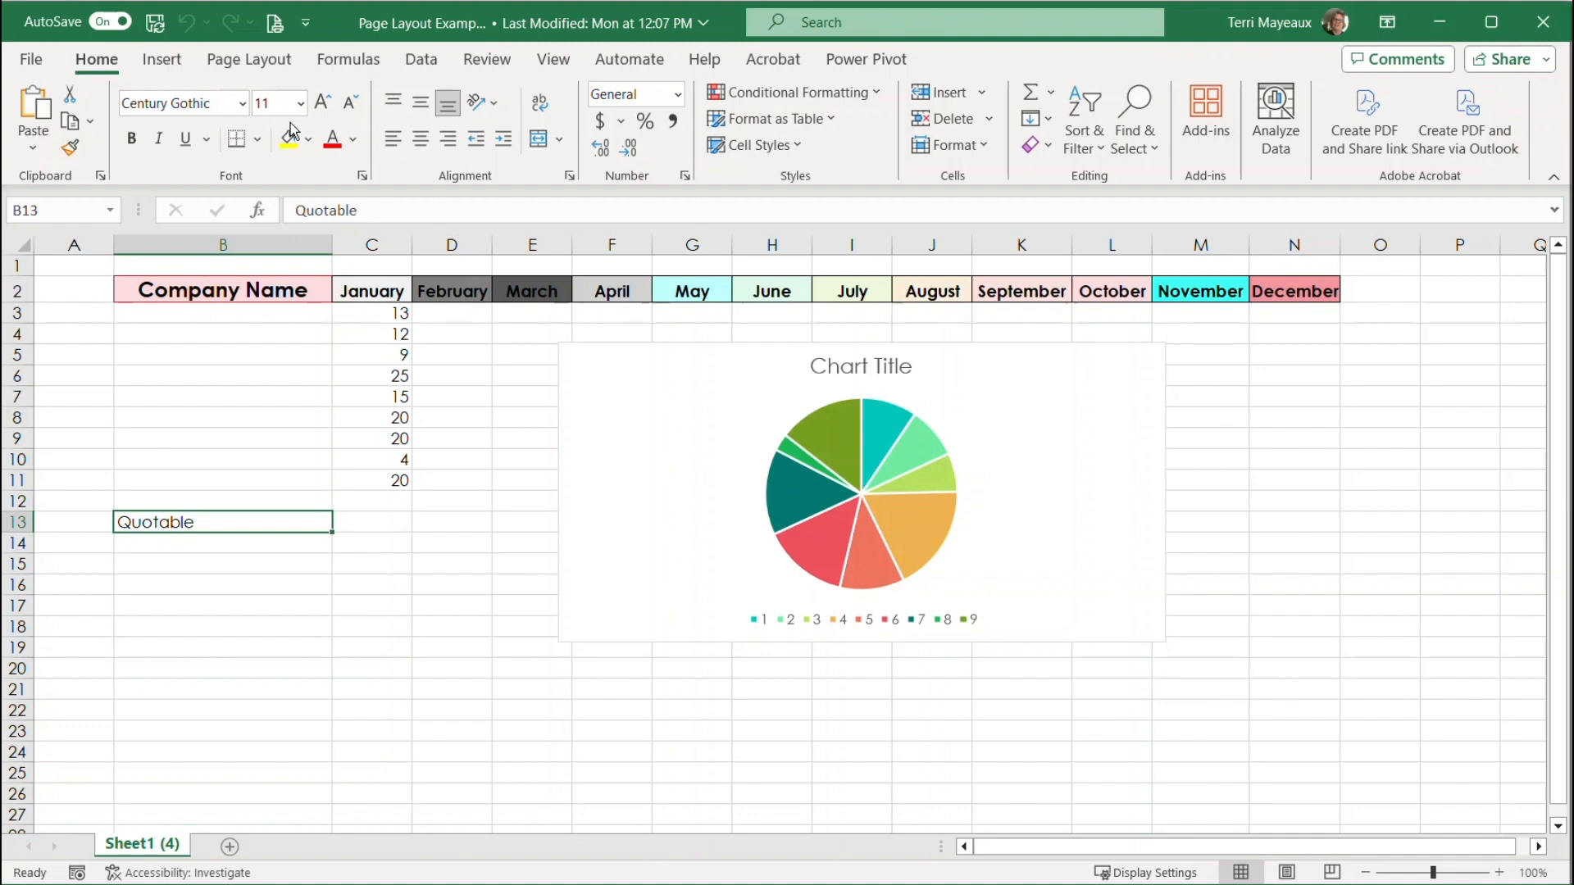
pyautogui.click(309, 141)
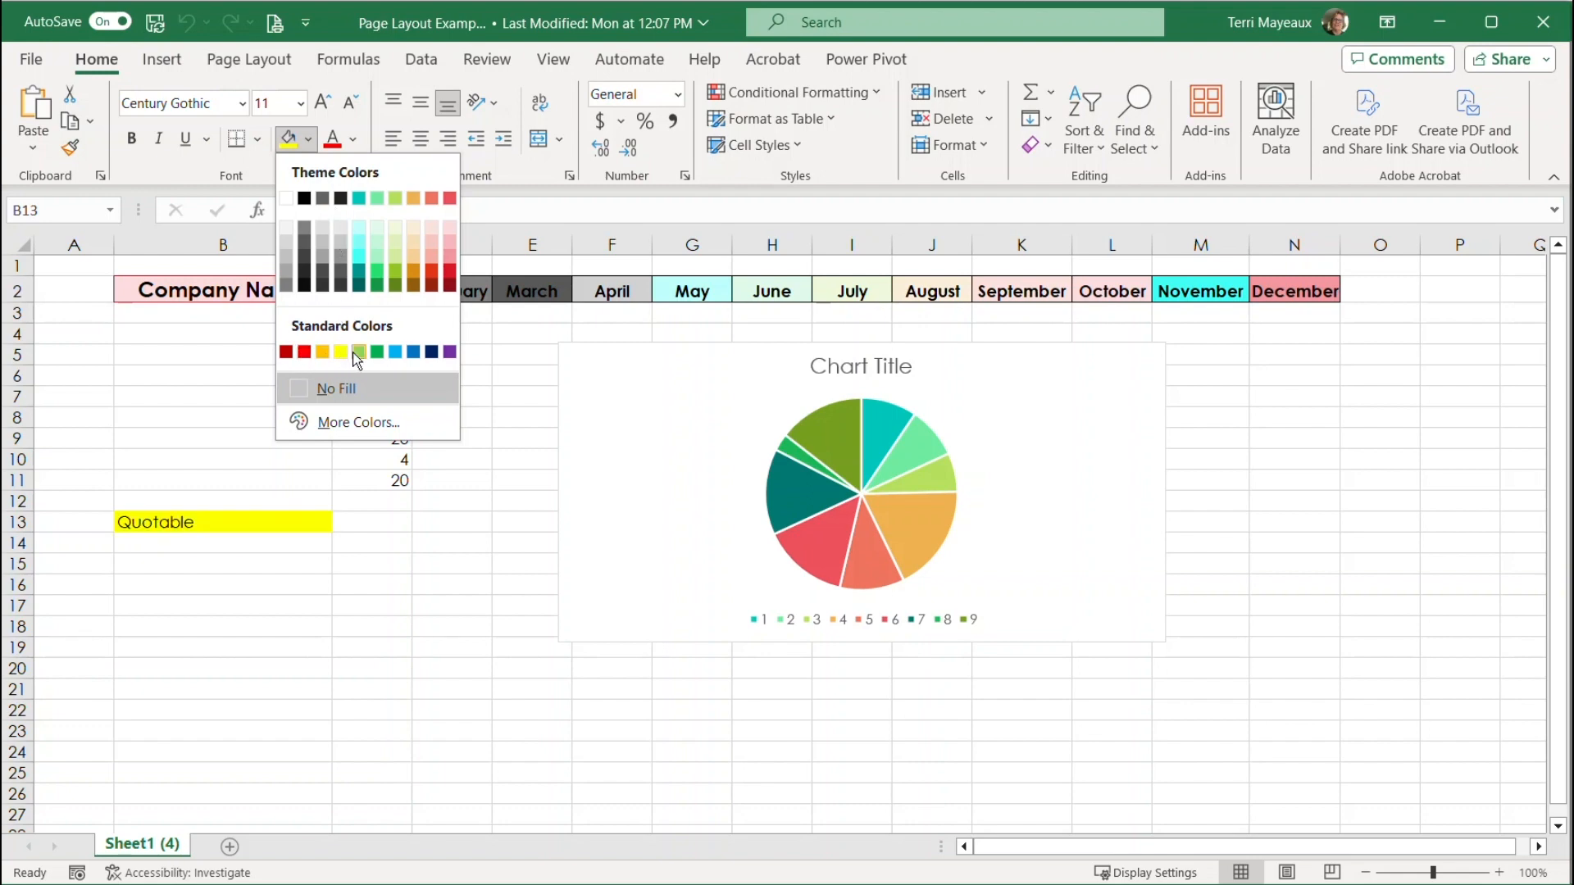
pyautogui.click(482, 351)
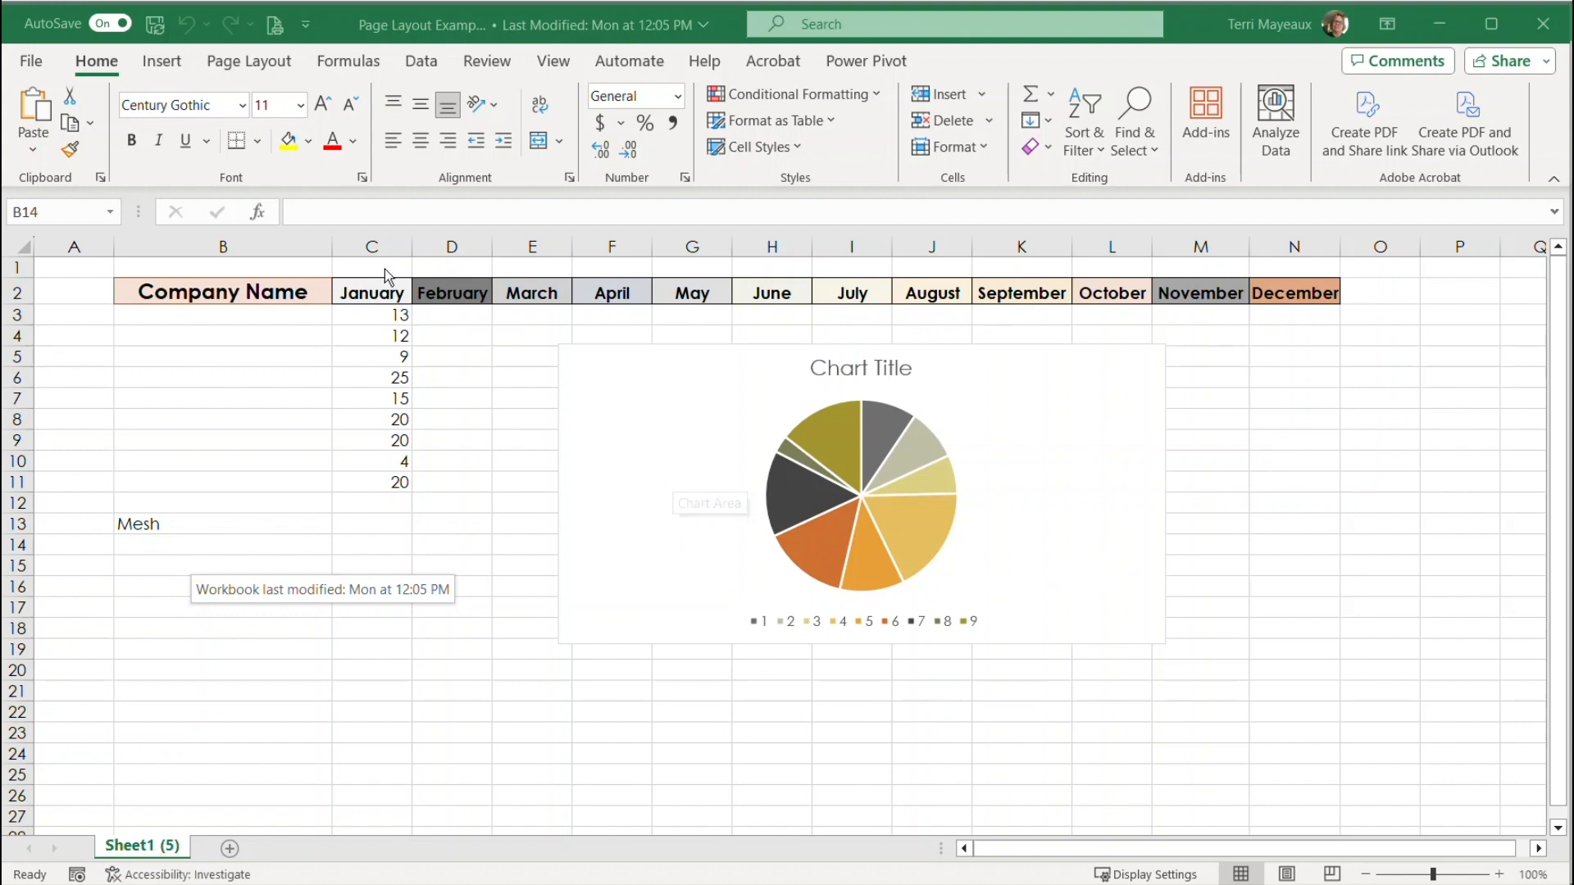
pyautogui.click(309, 142)
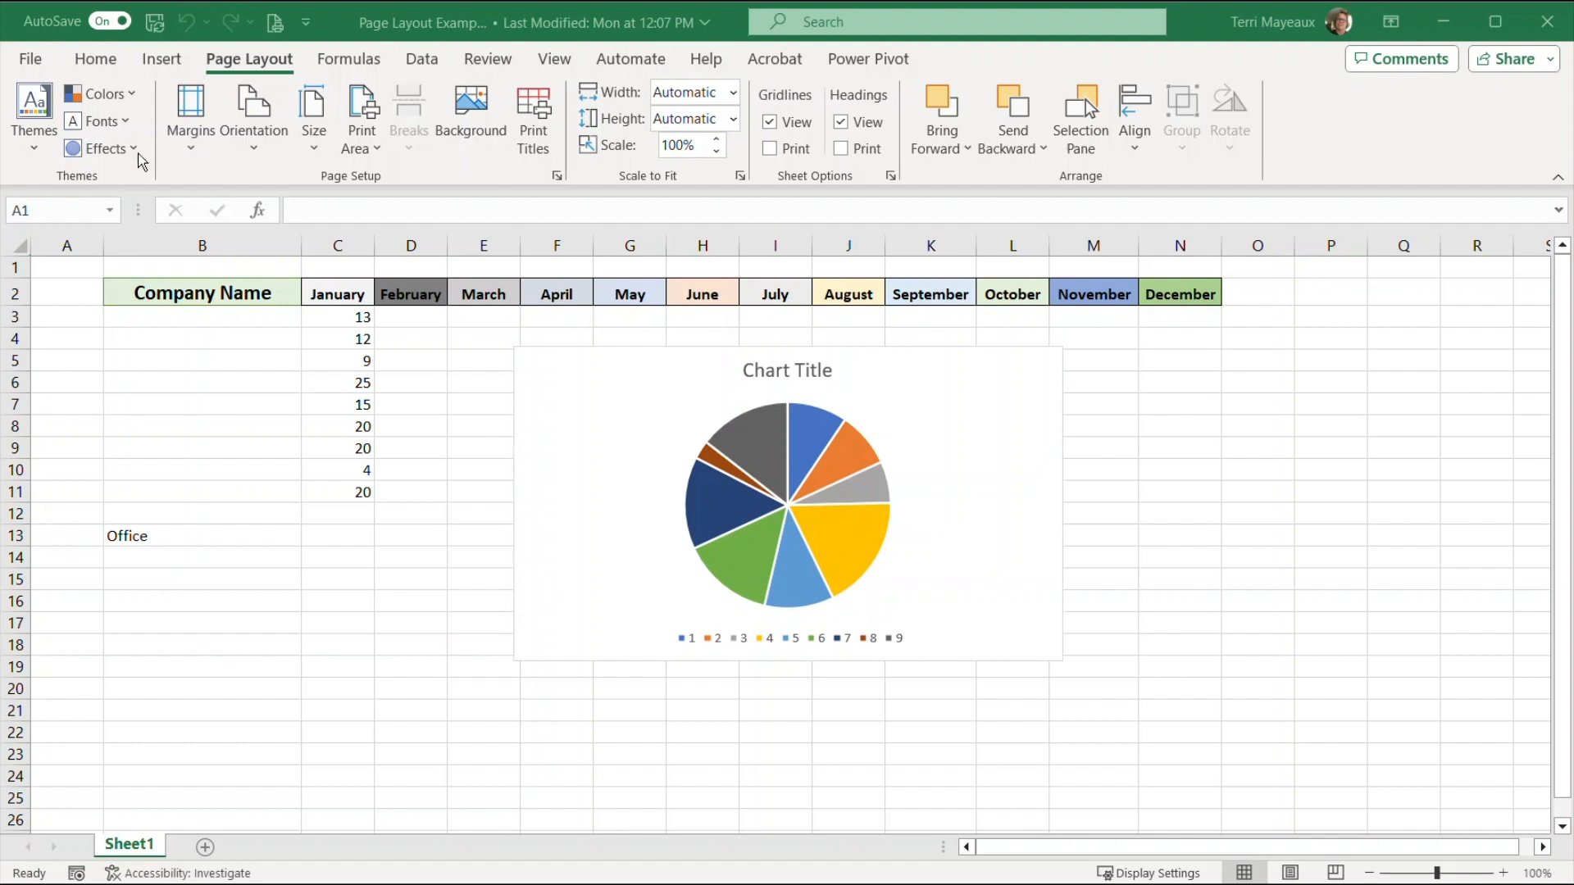
# Preview the built-in theme color sets on the Office sheet, and open the custom theme colors settings to view the Accent 1 choices
pyautogui.click(133, 95)
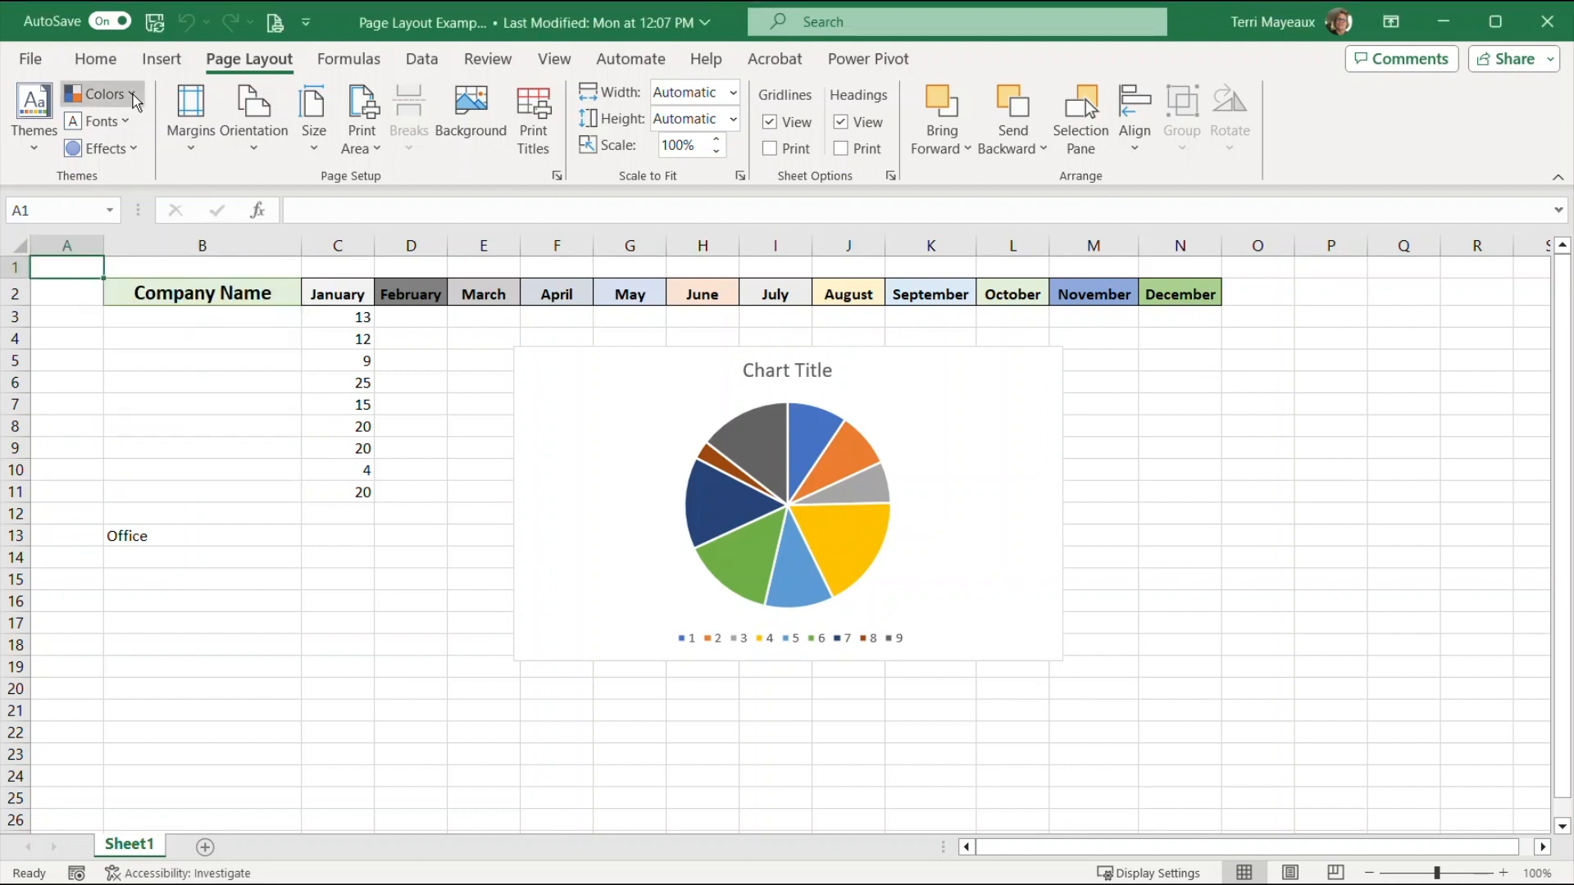
pyautogui.click(132, 95)
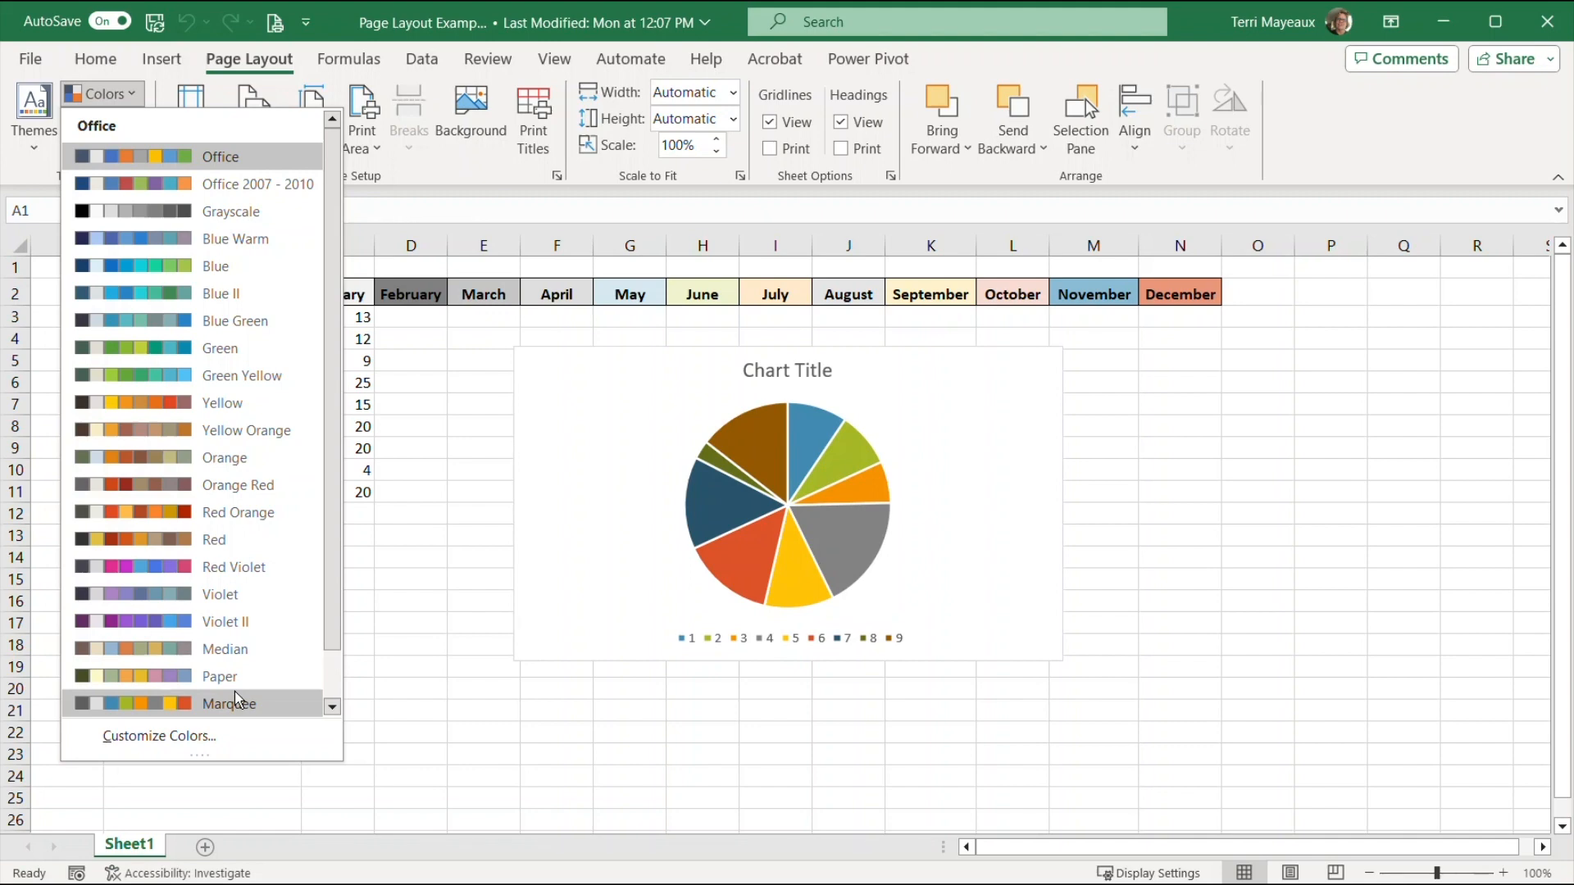
pyautogui.click(191, 739)
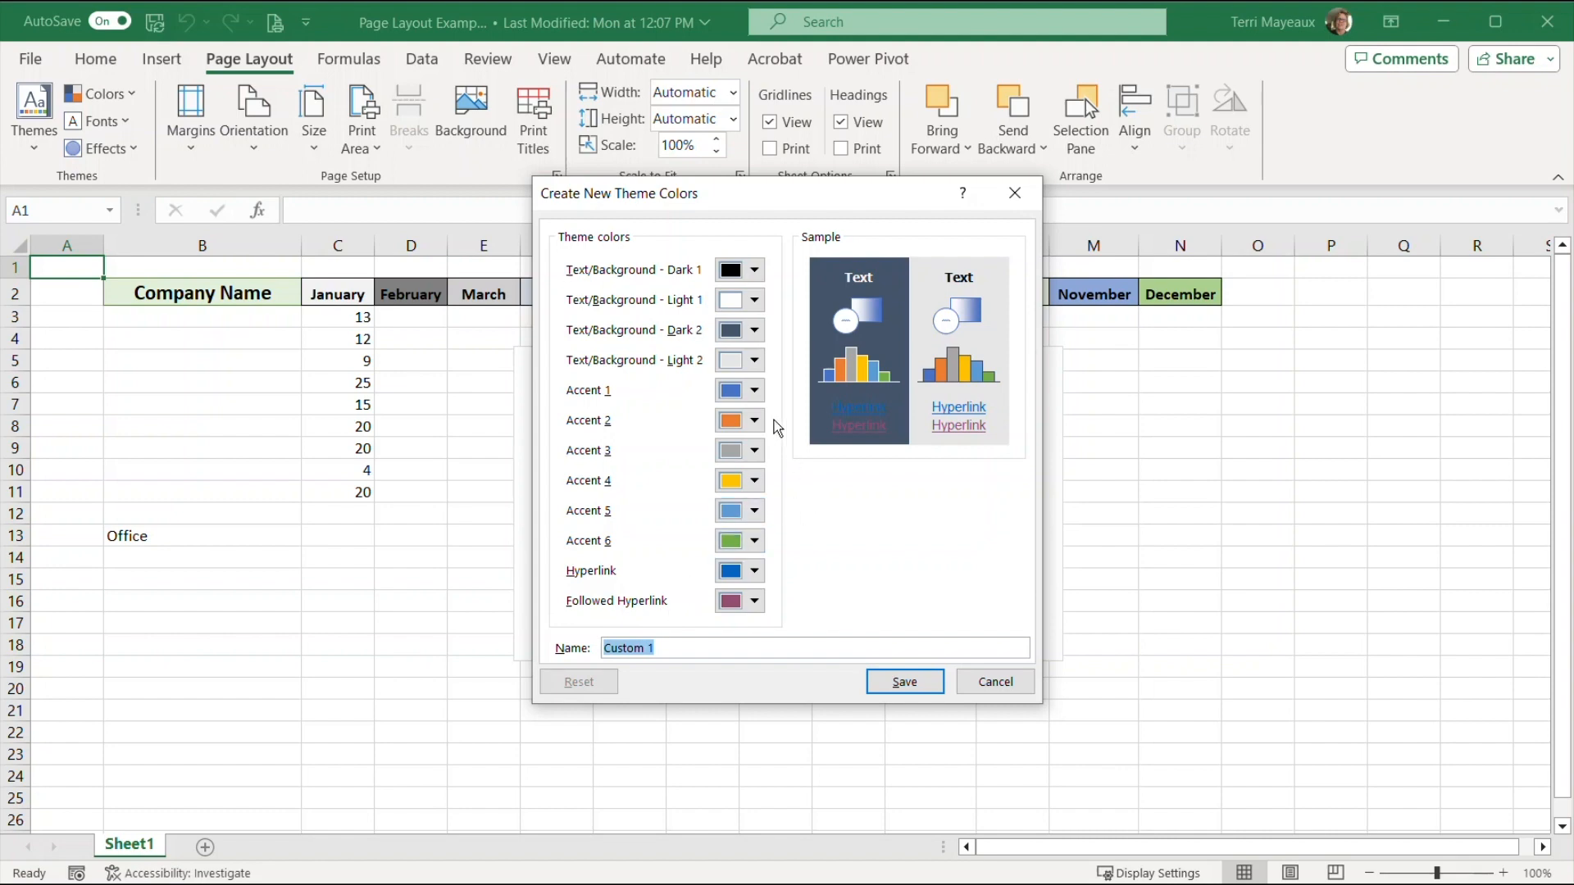
pyautogui.click(754, 392)
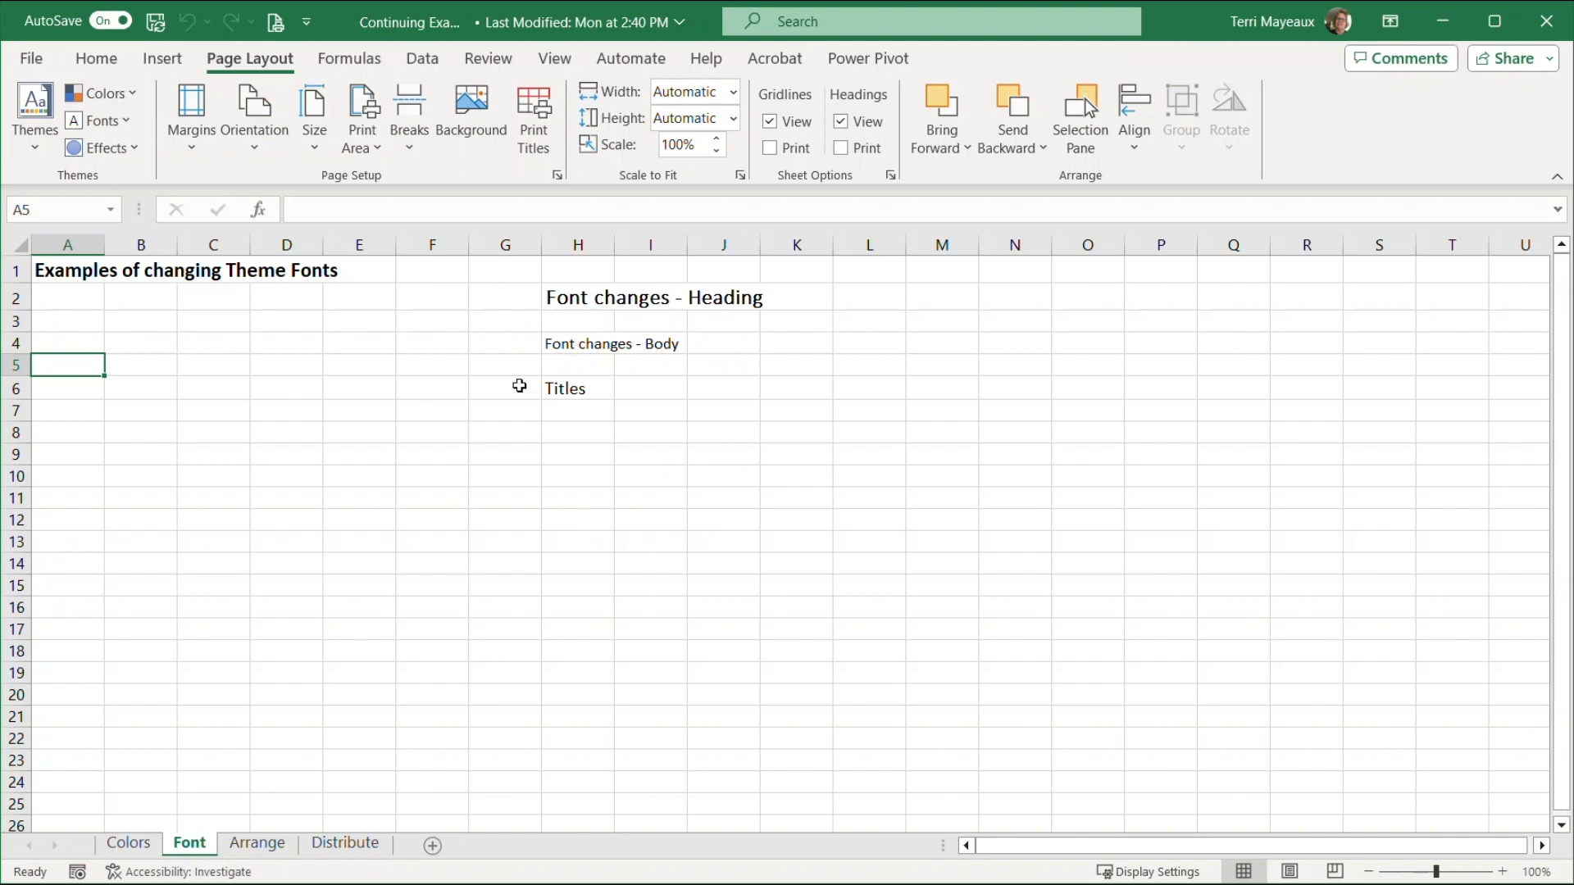
# Browse the built-in theme font sets on the Font sheet, and open the custom theme fonts settings to view the heading font choices
pyautogui.click(128, 127)
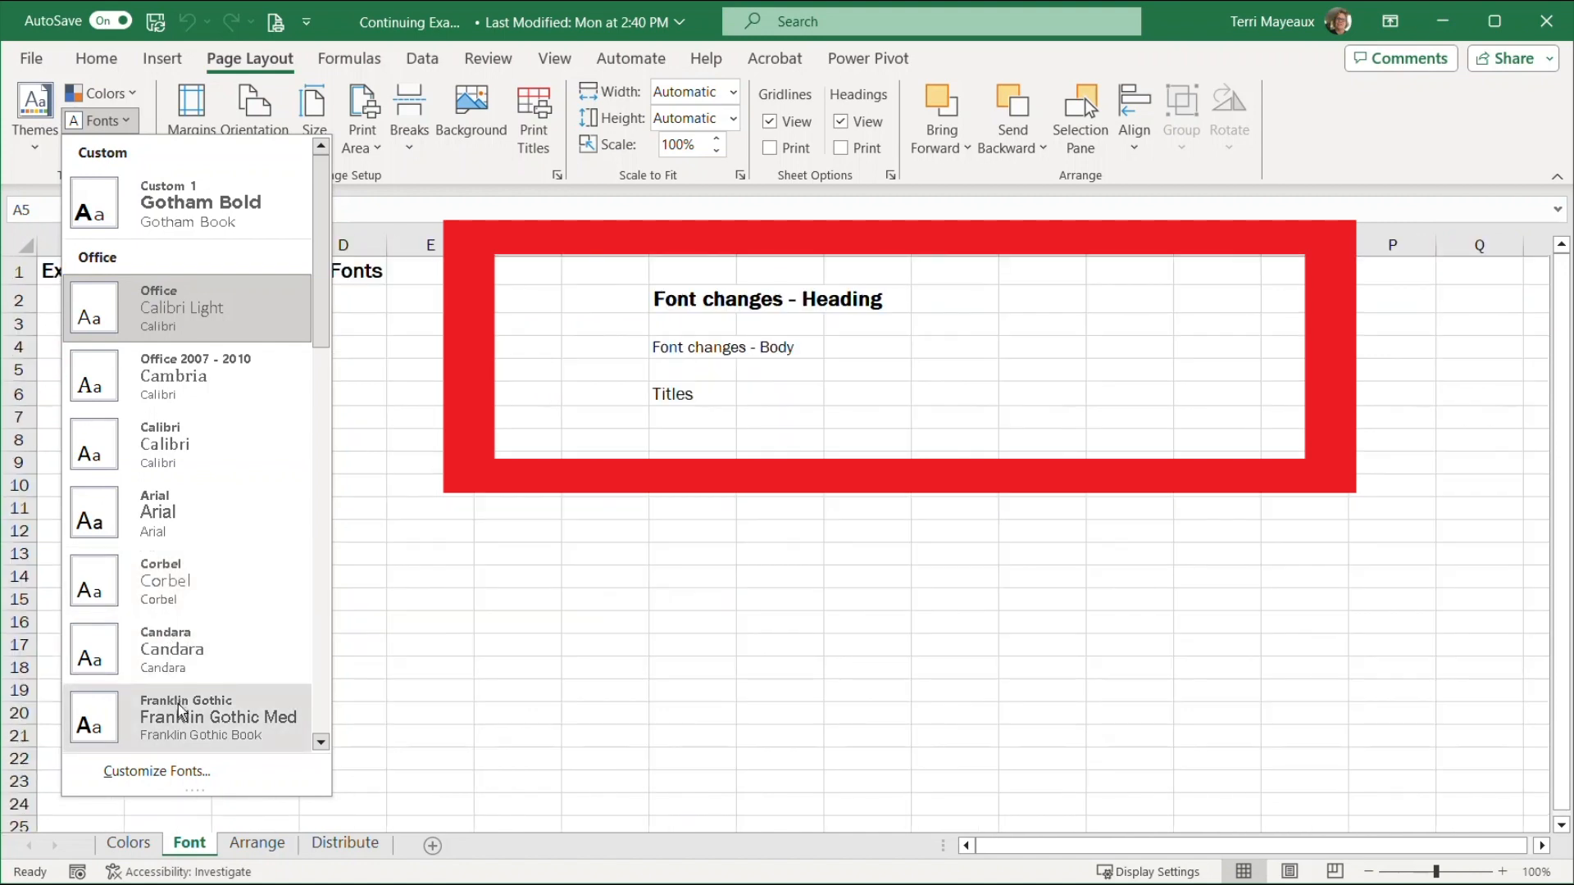
pyautogui.click(321, 745)
pyautogui.click(321, 744)
pyautogui.click(322, 744)
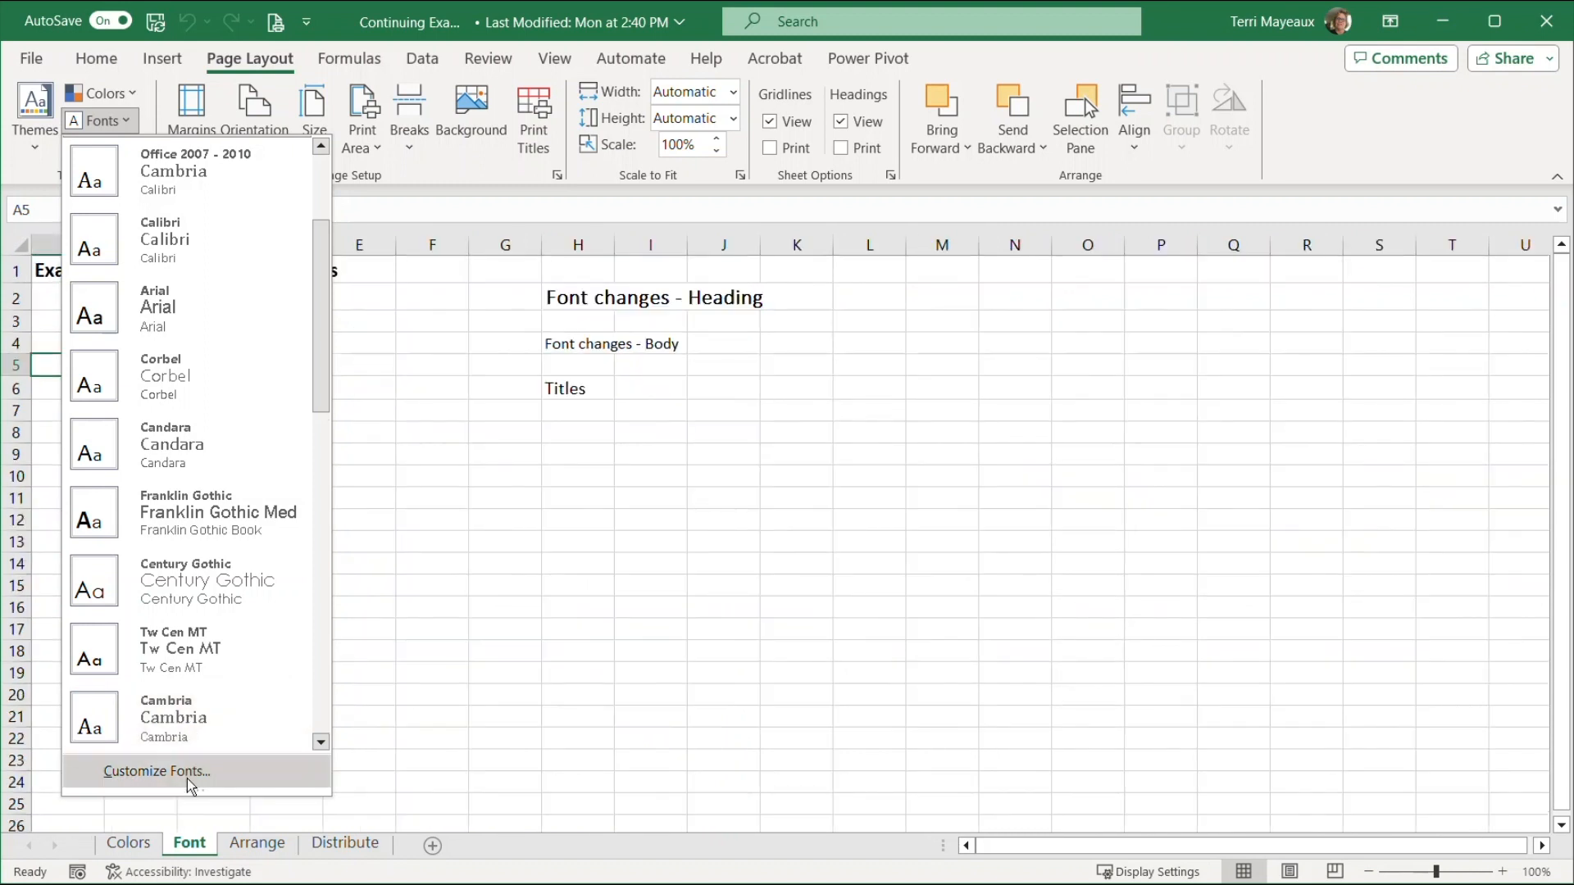
pyautogui.click(184, 773)
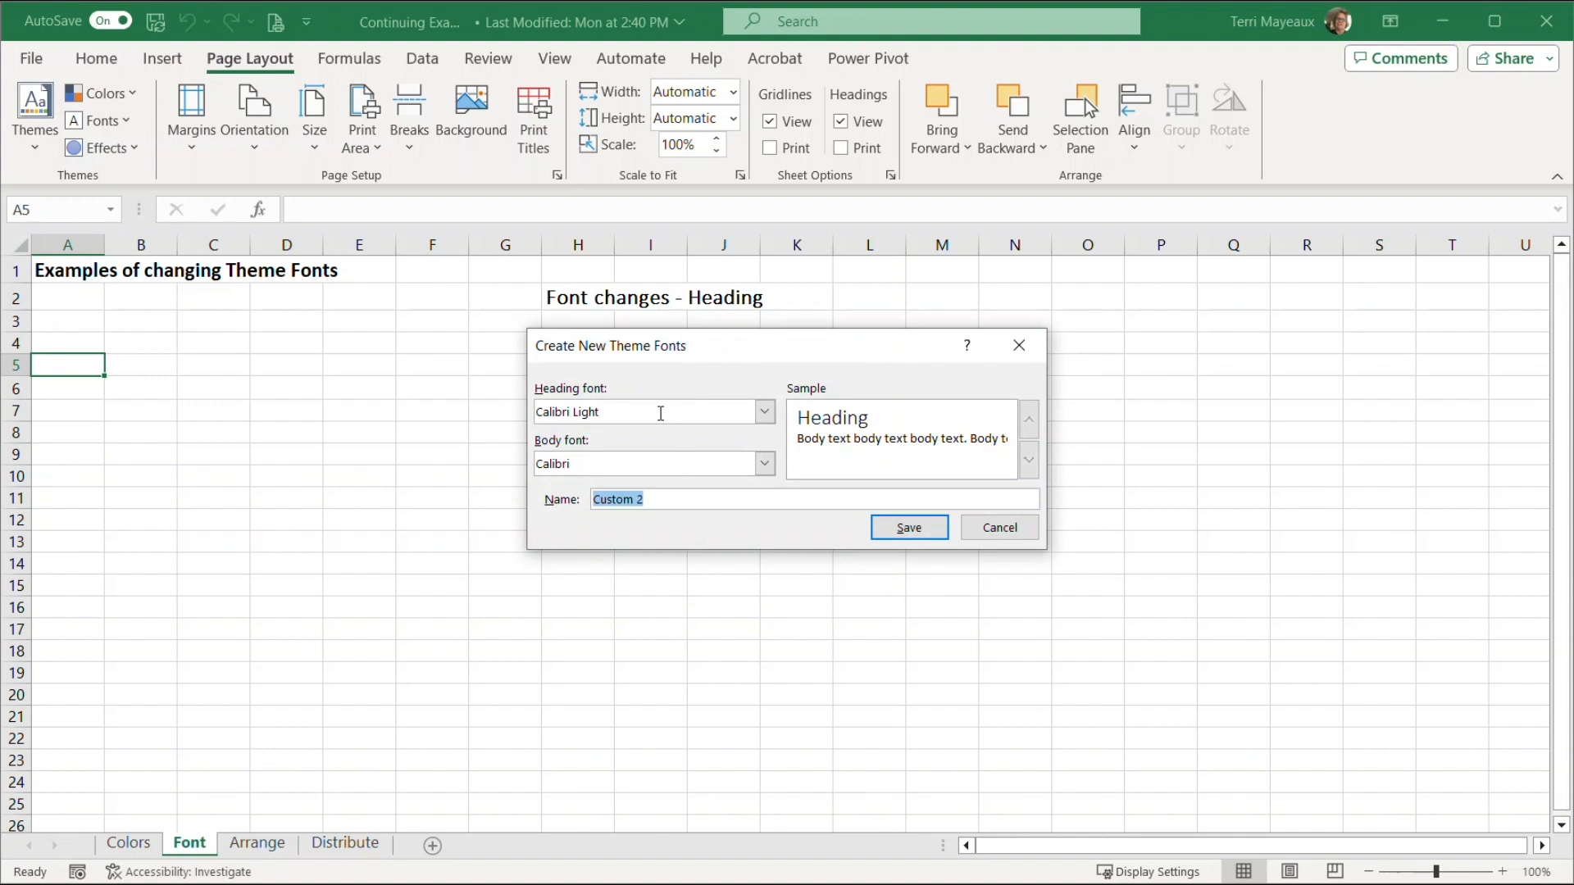
pyautogui.click(765, 414)
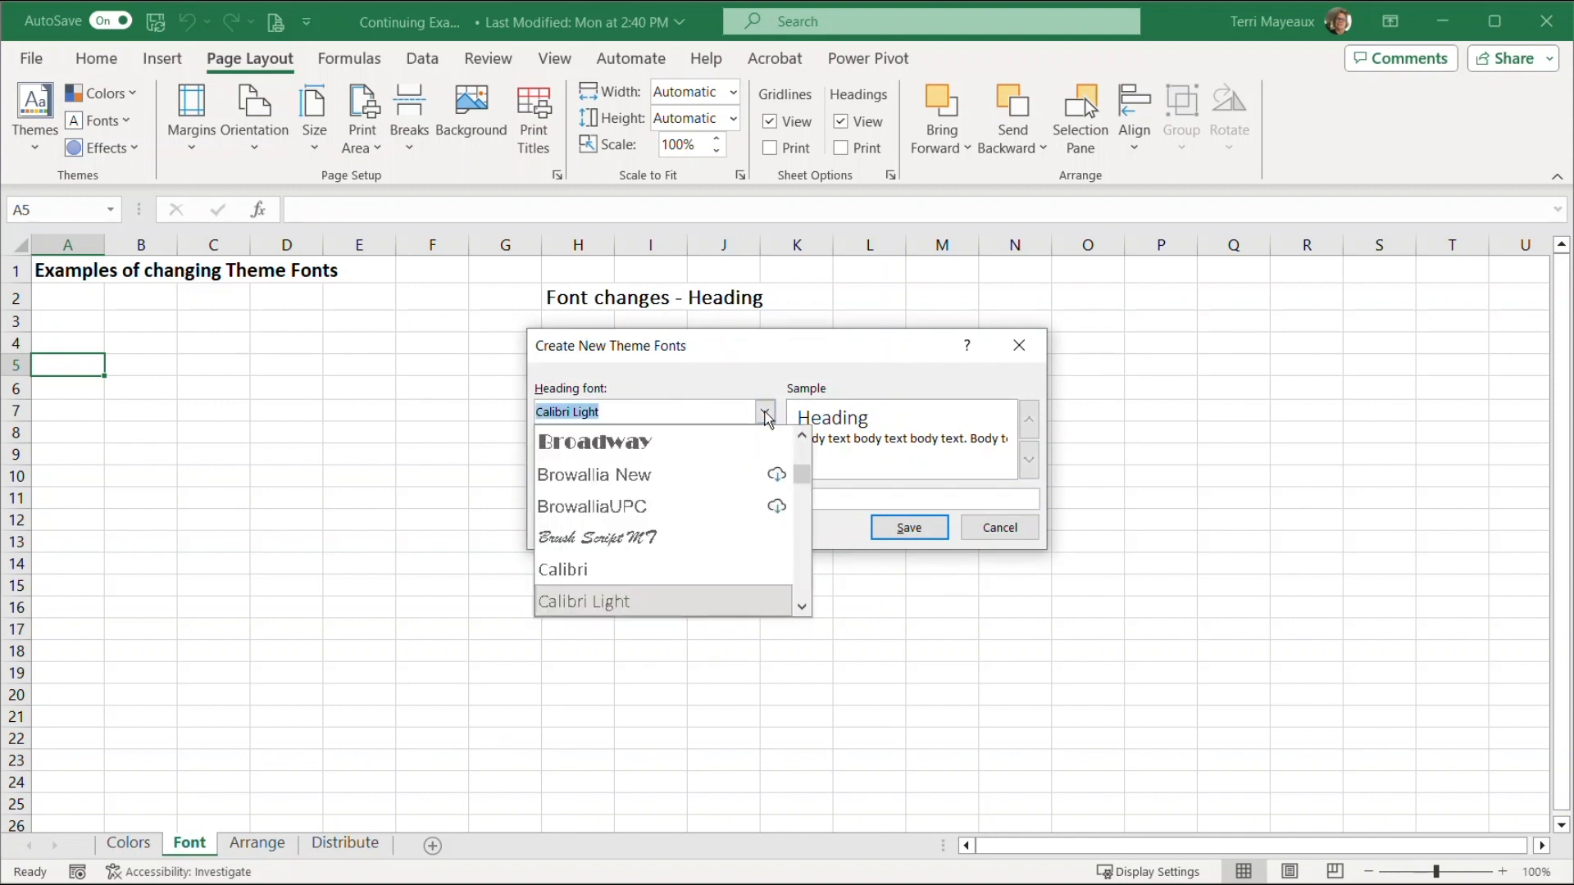
pyautogui.click(767, 416)
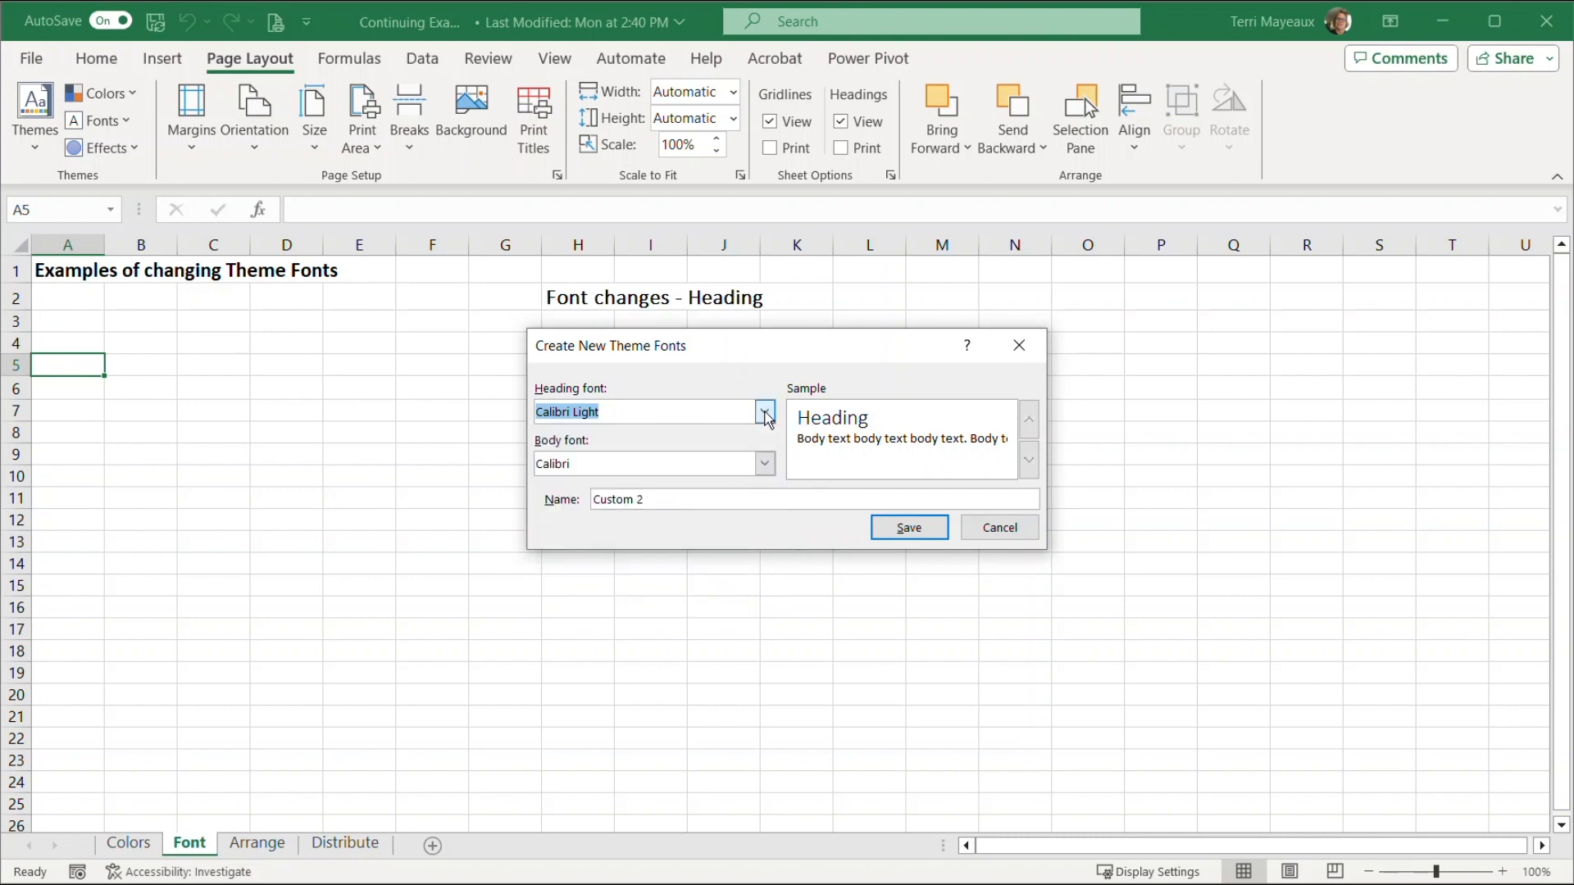
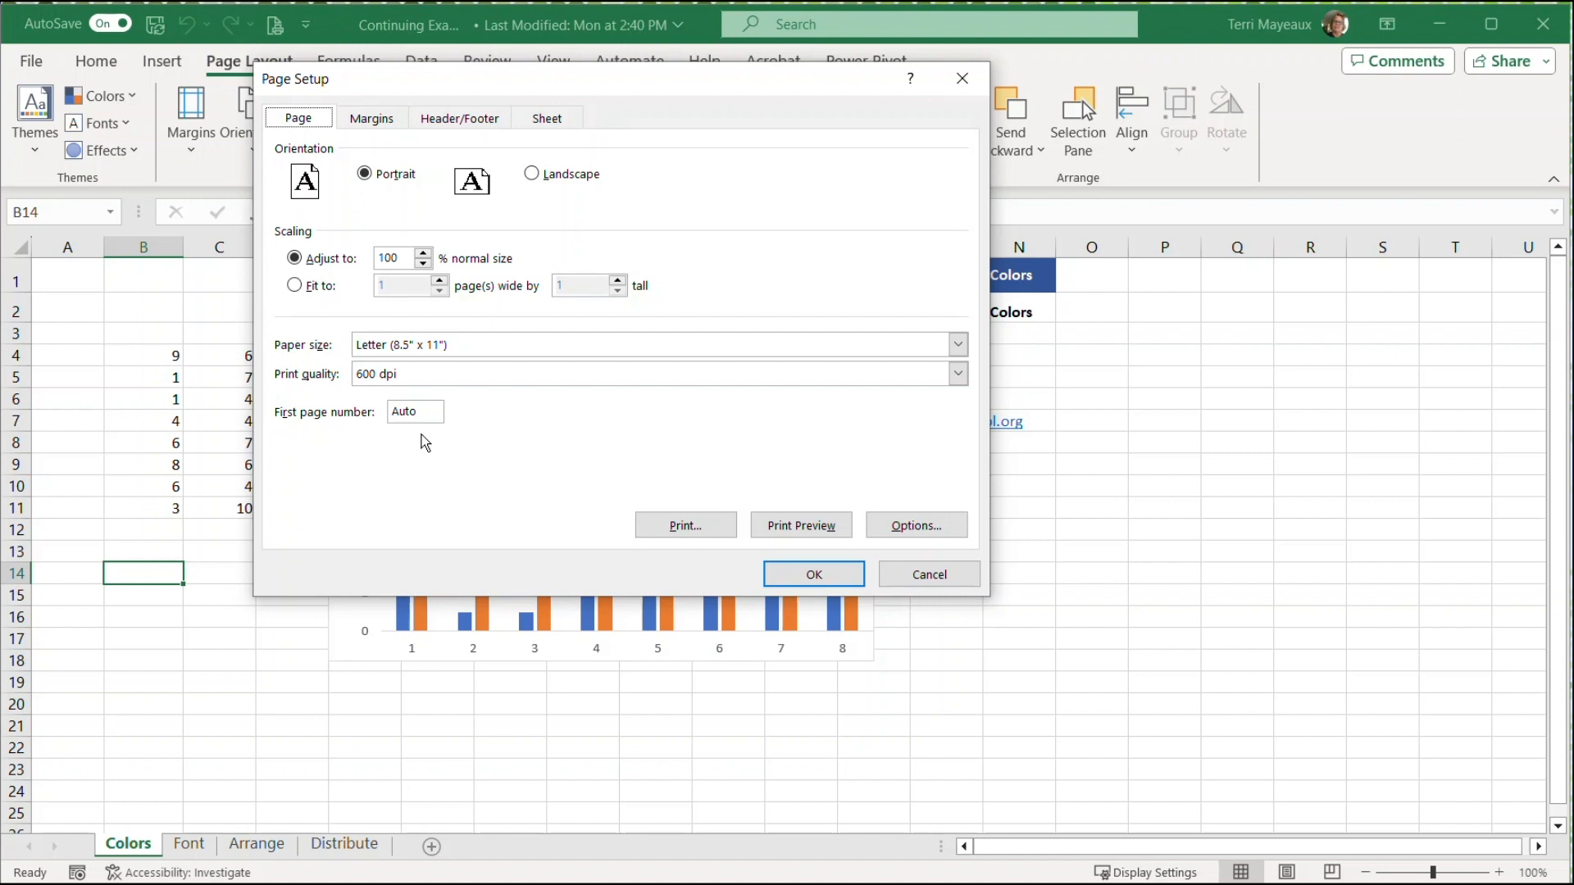
# Set the top page margin to 0.5 in Page Setup, and view the header/footer and sheet settings
pyautogui.click(382, 124)
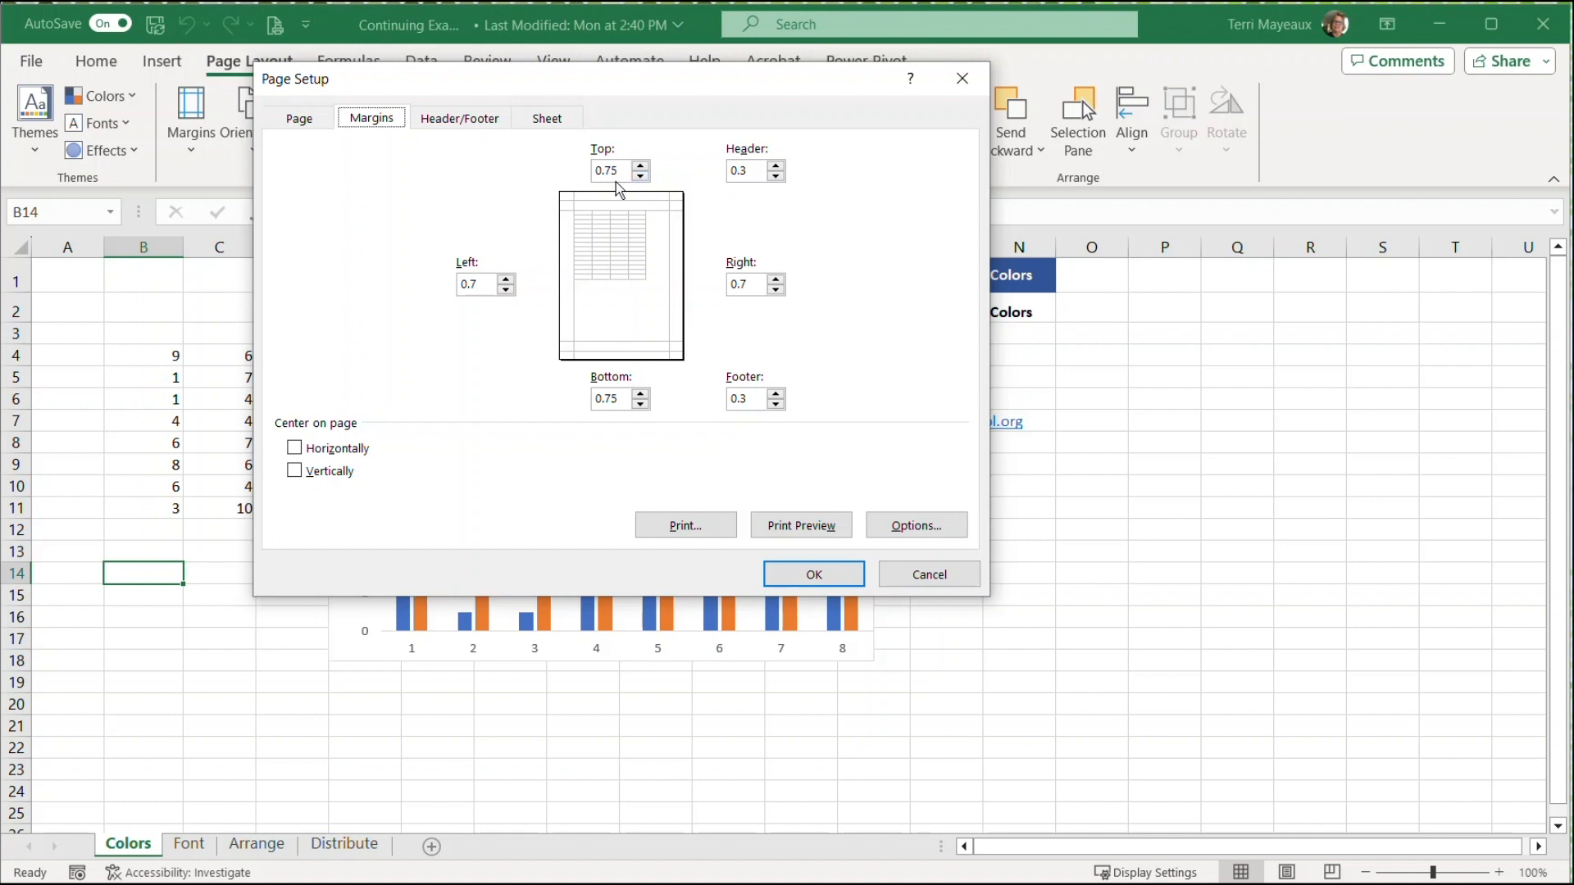
pyautogui.click(641, 177)
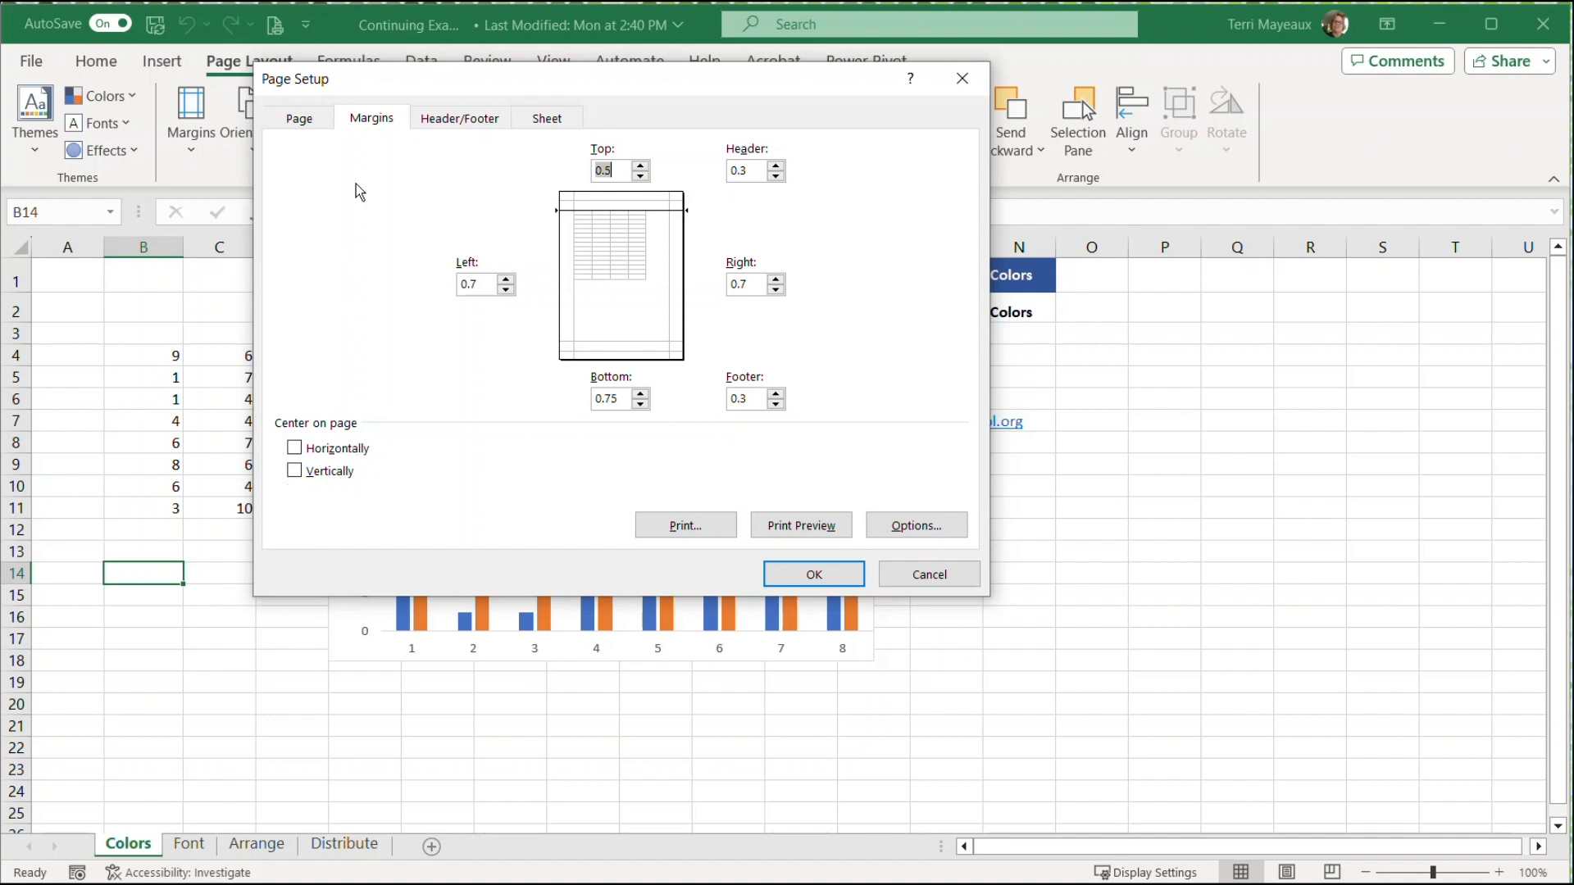
pyautogui.click(468, 123)
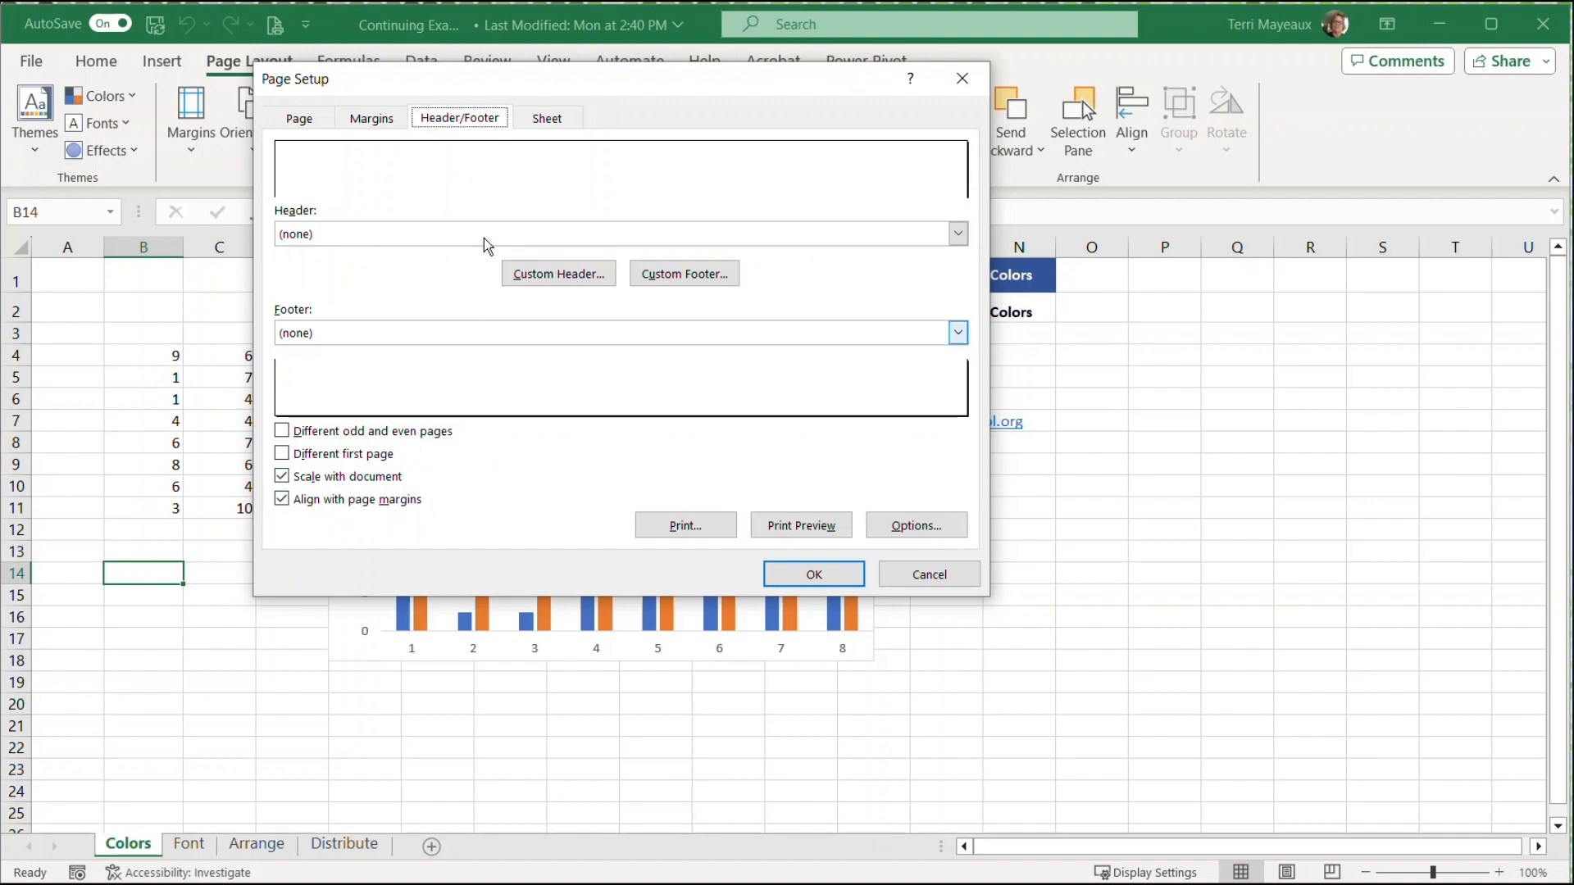
pyautogui.click(558, 120)
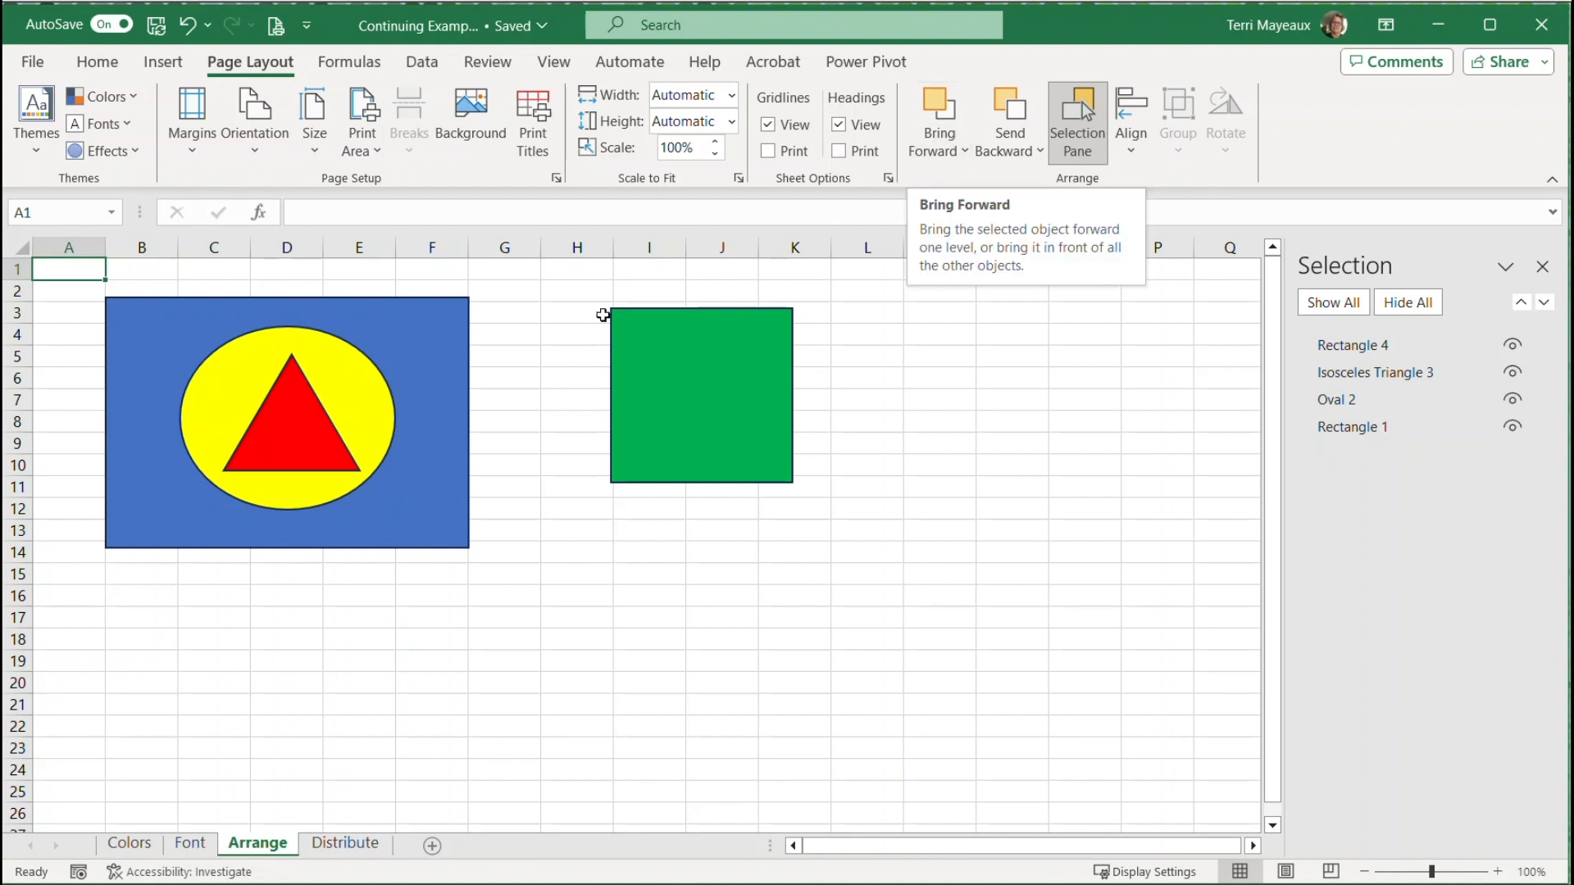
# Bring the large blue rectangle on the Arrange sheet forward two levels, above the yellow oval and the red triangle
pyautogui.click(451, 343)
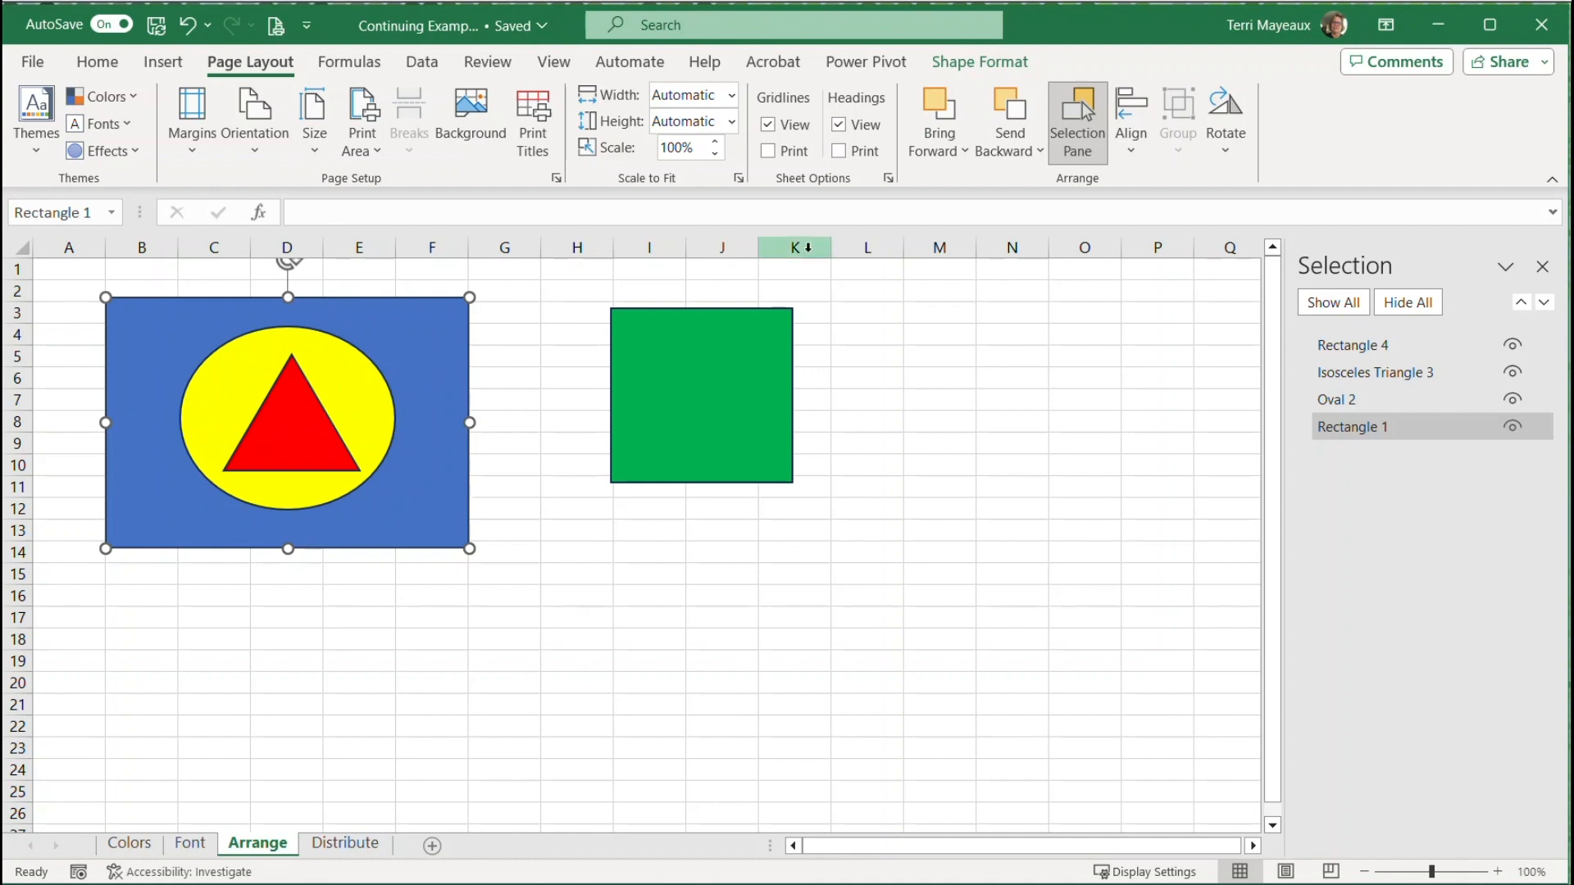
pyautogui.click(965, 154)
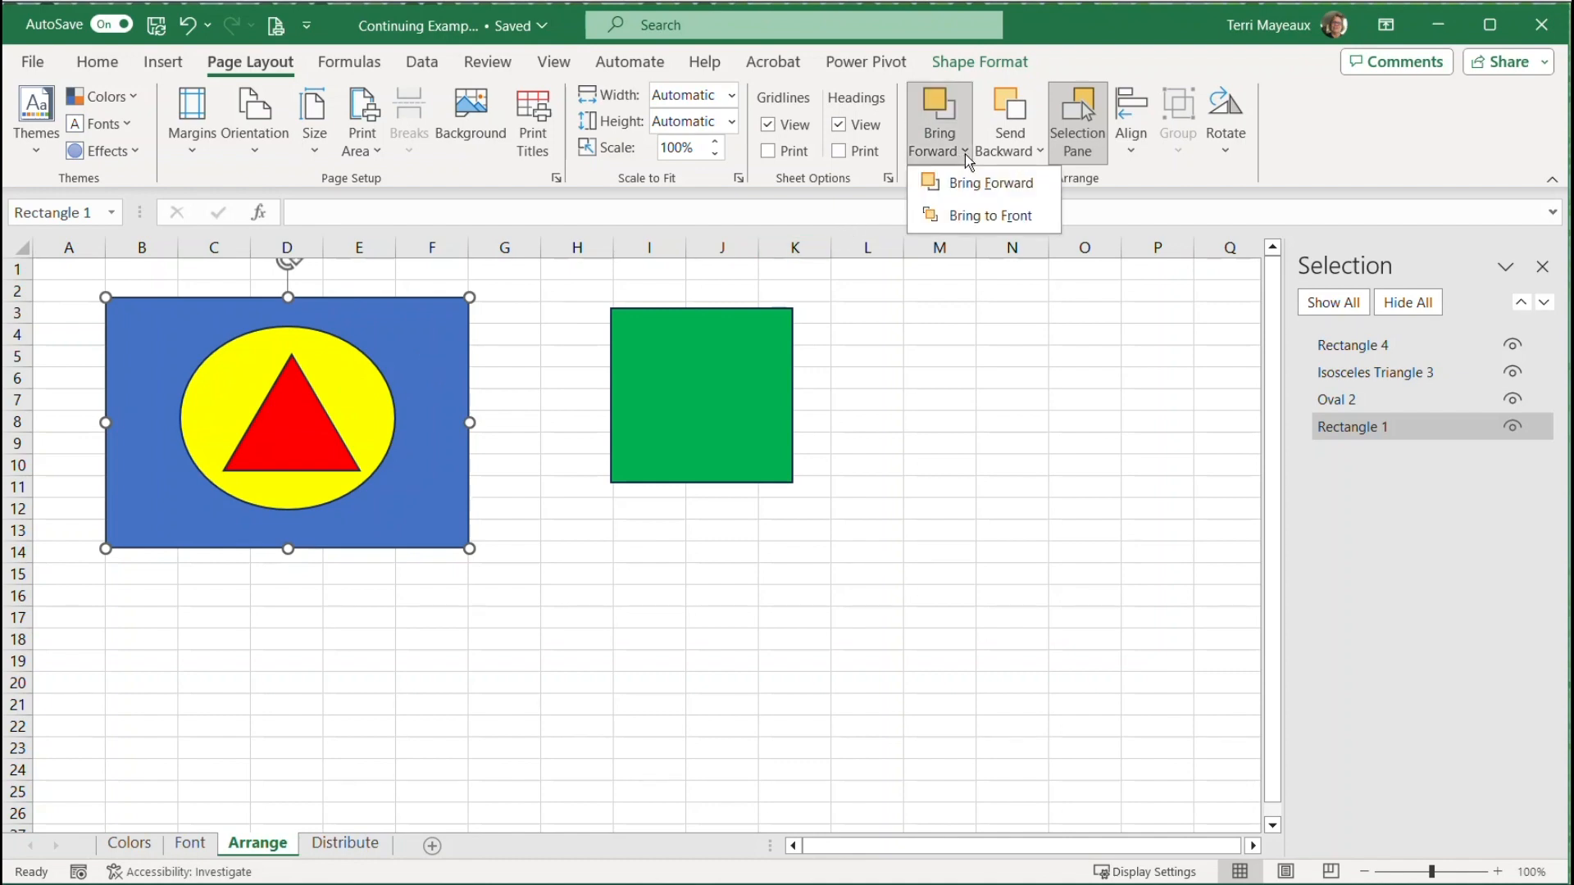
pyautogui.click(965, 183)
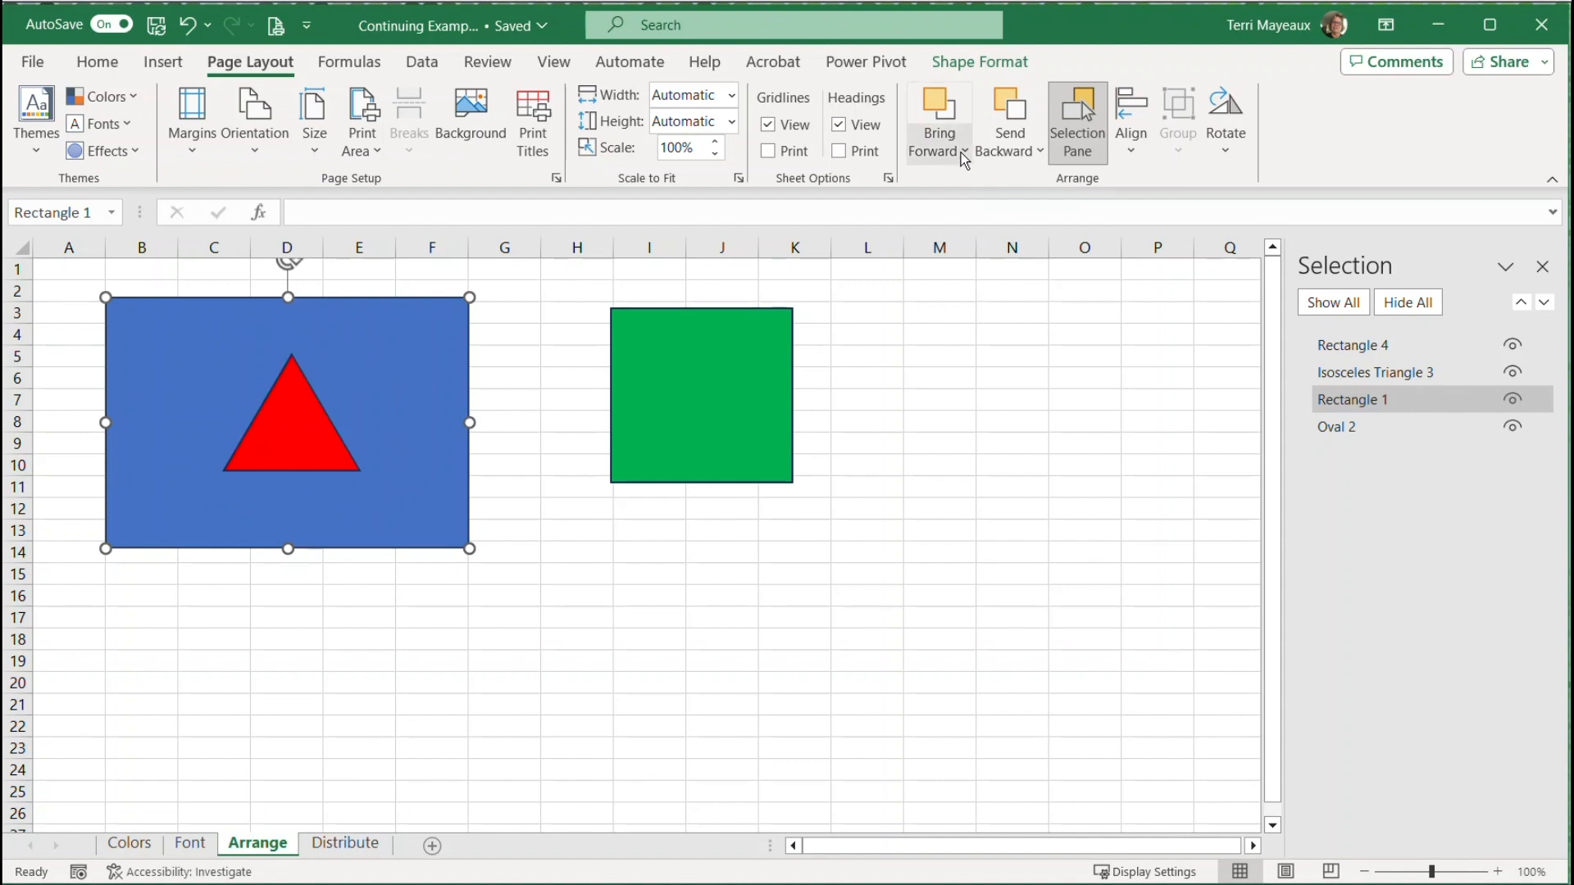
pyautogui.click(965, 151)
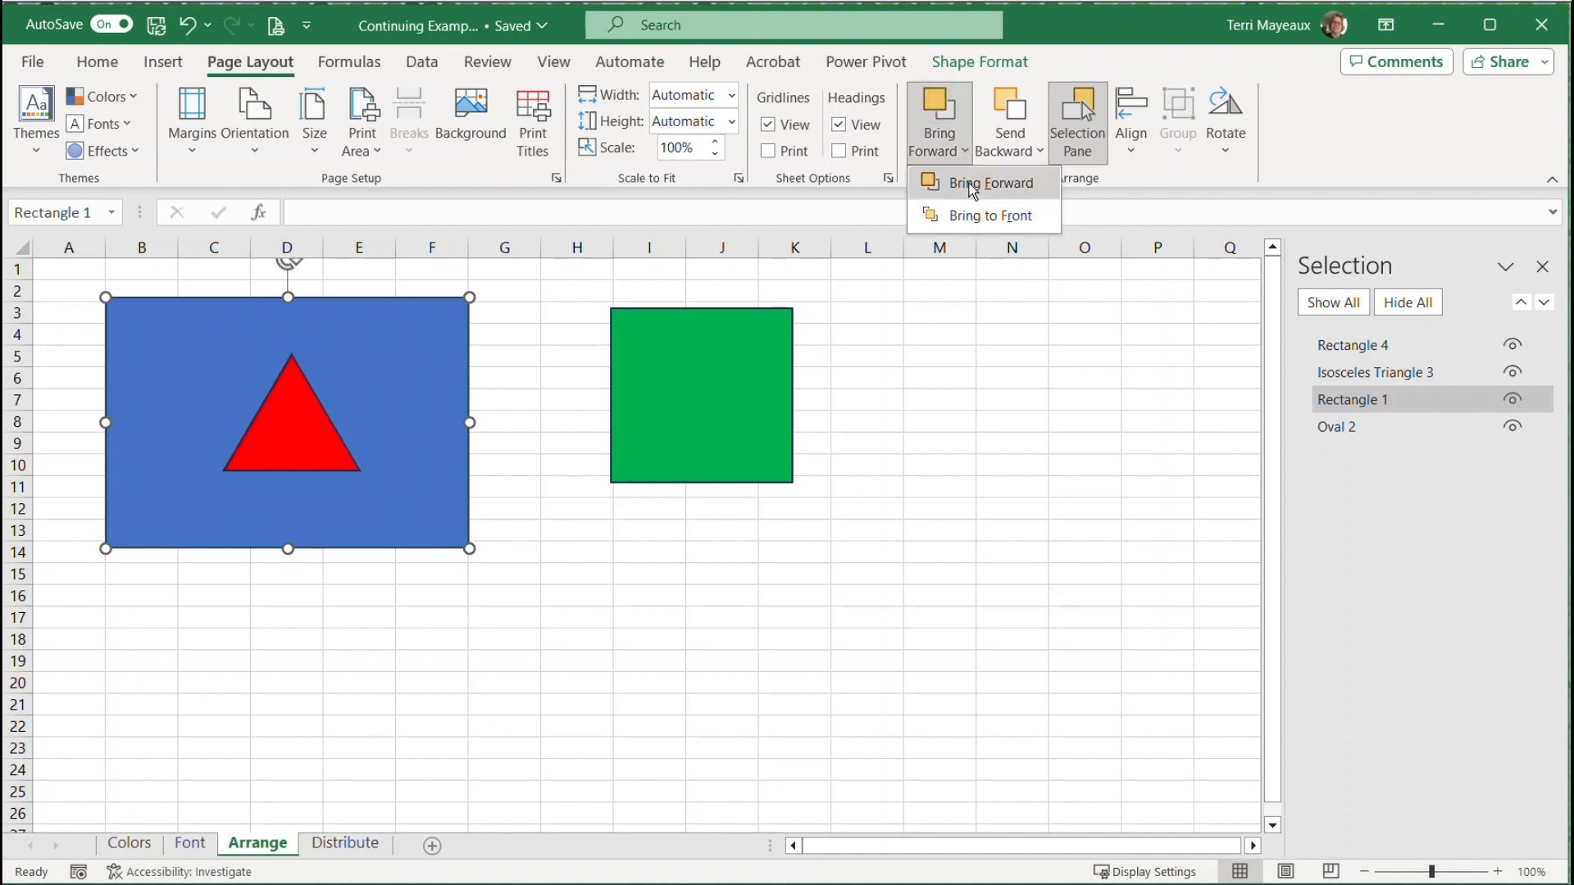
pyautogui.click(968, 184)
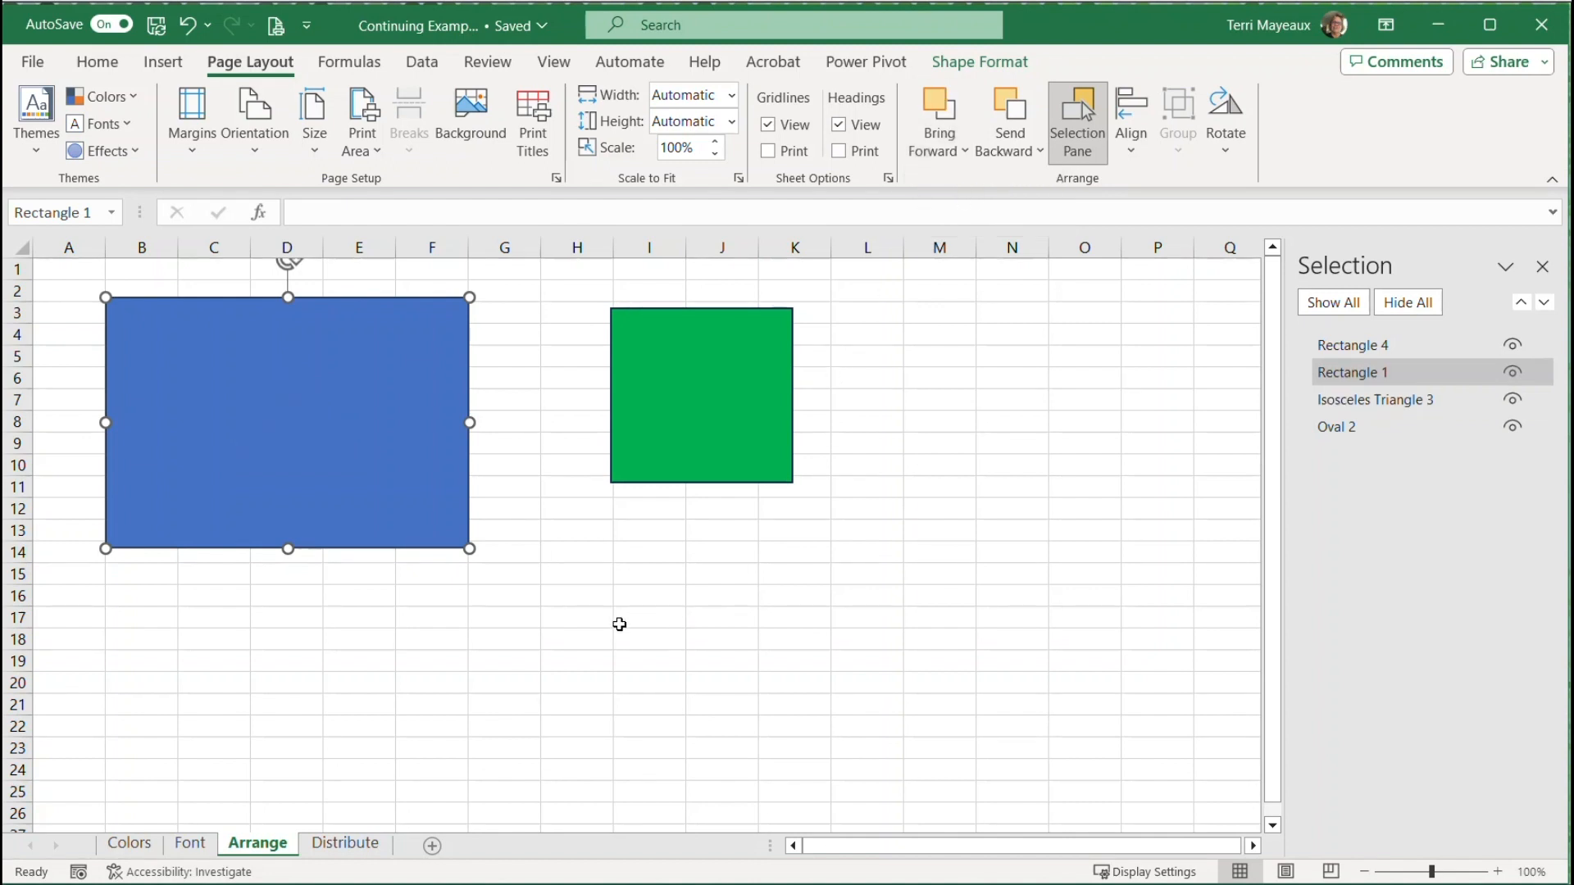
# Send the blue rectangle backward two levels, behind the red triangle and the yellow oval
pyautogui.click(1040, 149)
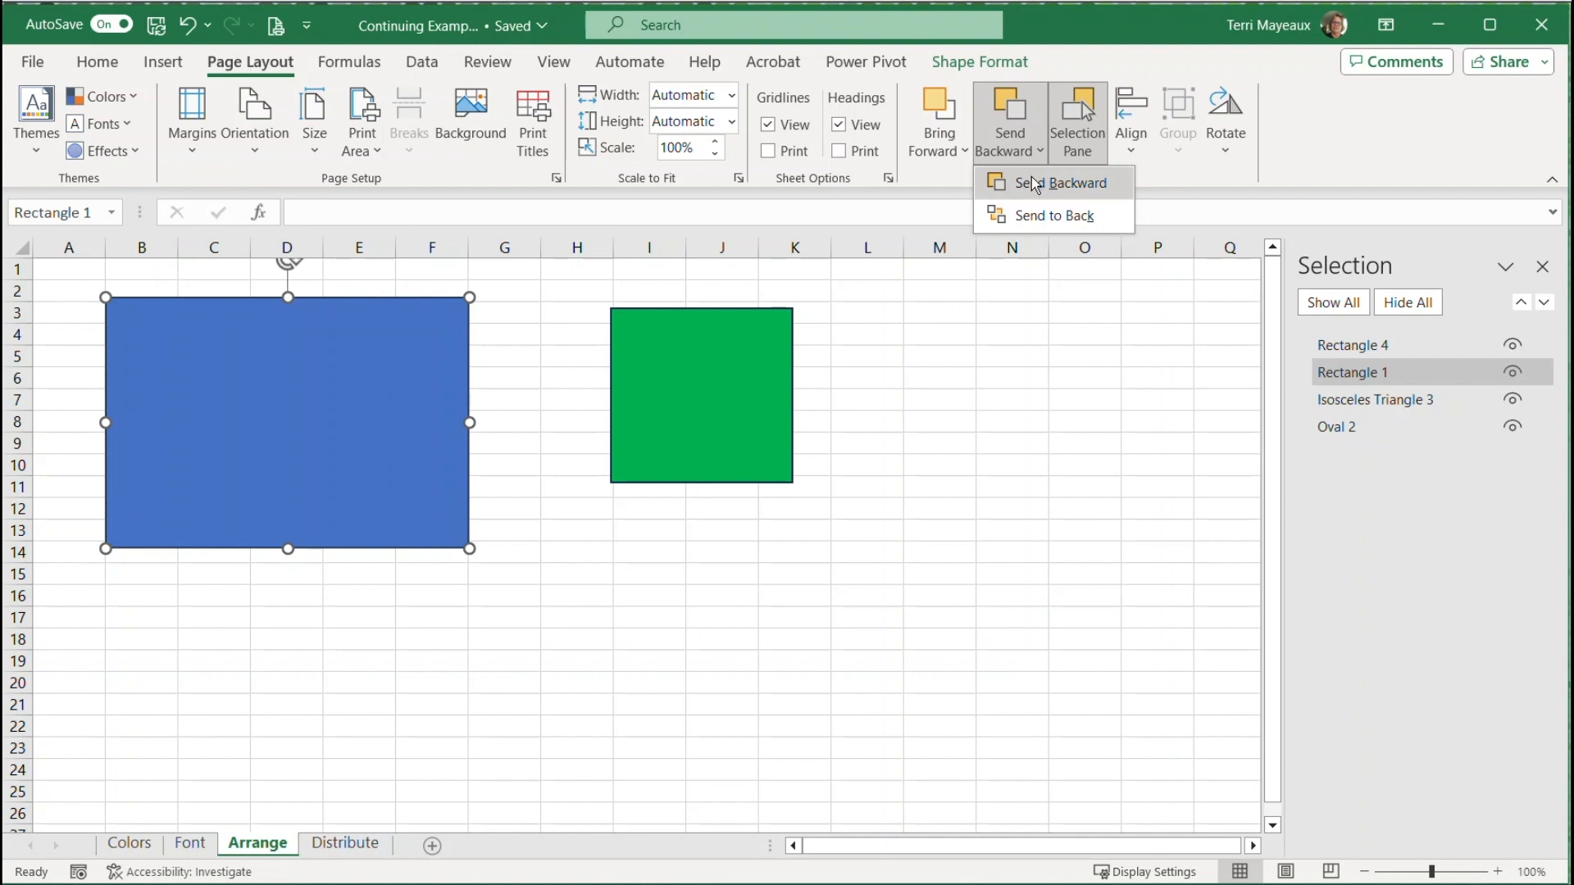
pyautogui.click(1033, 183)
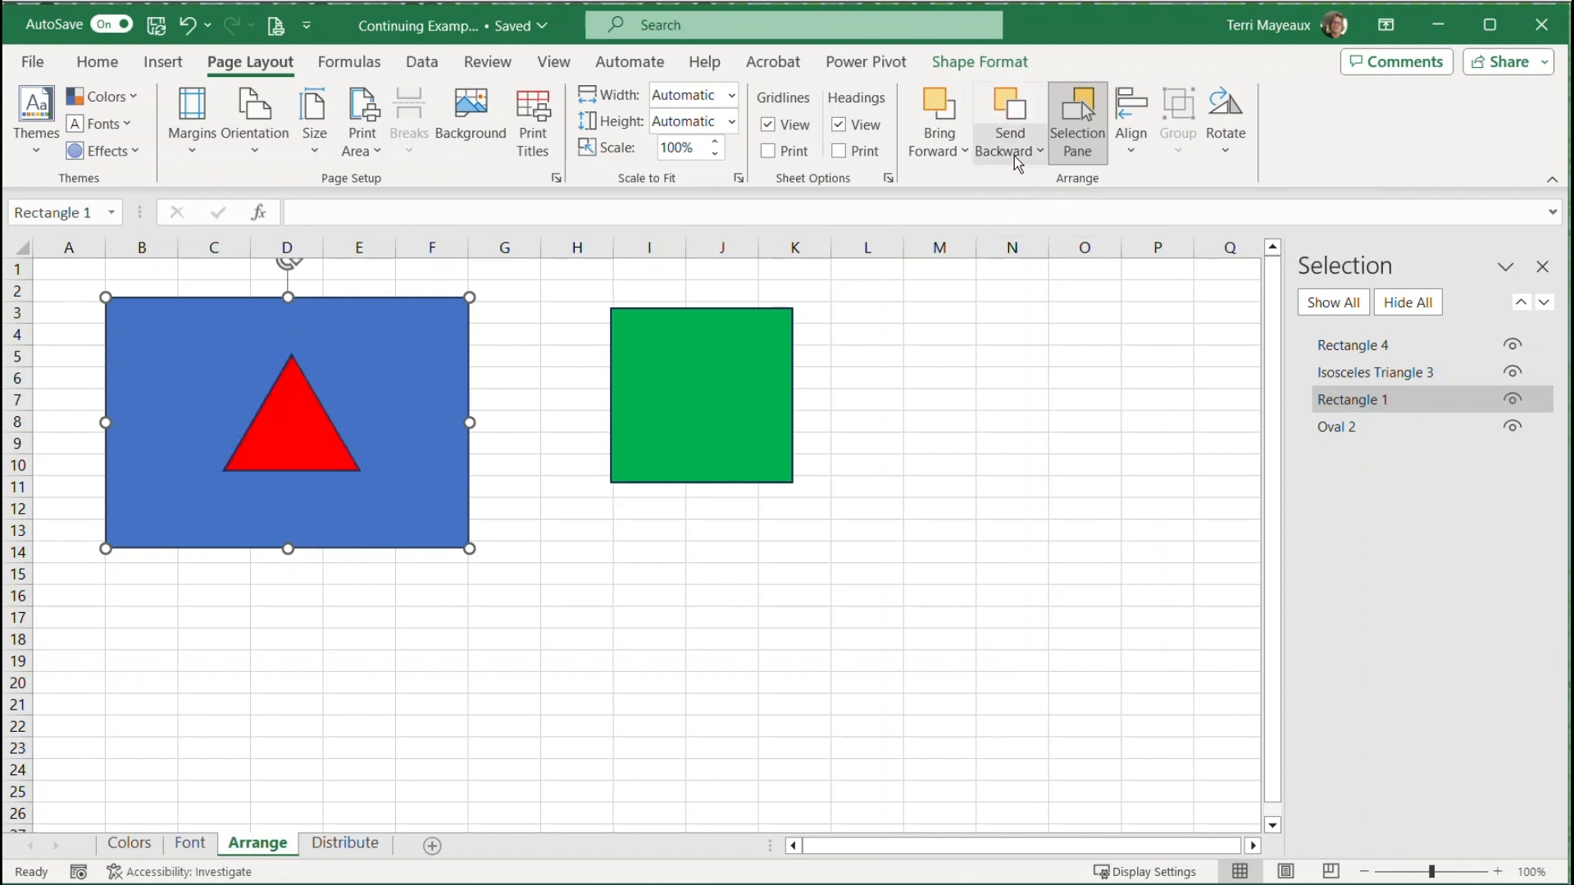
pyautogui.click(1039, 146)
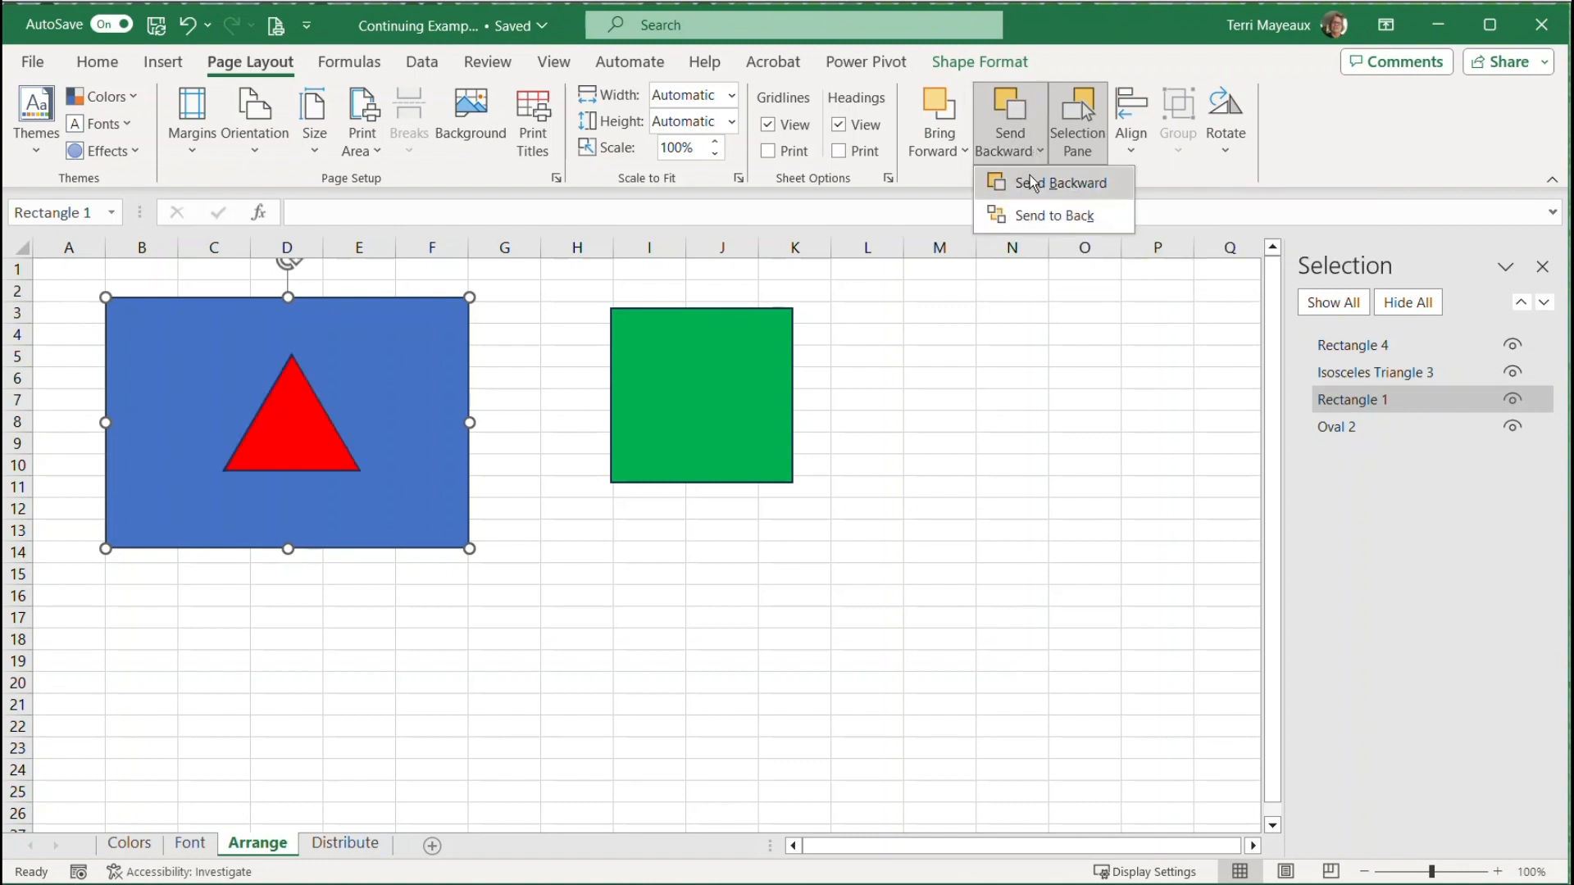
pyautogui.click(1029, 177)
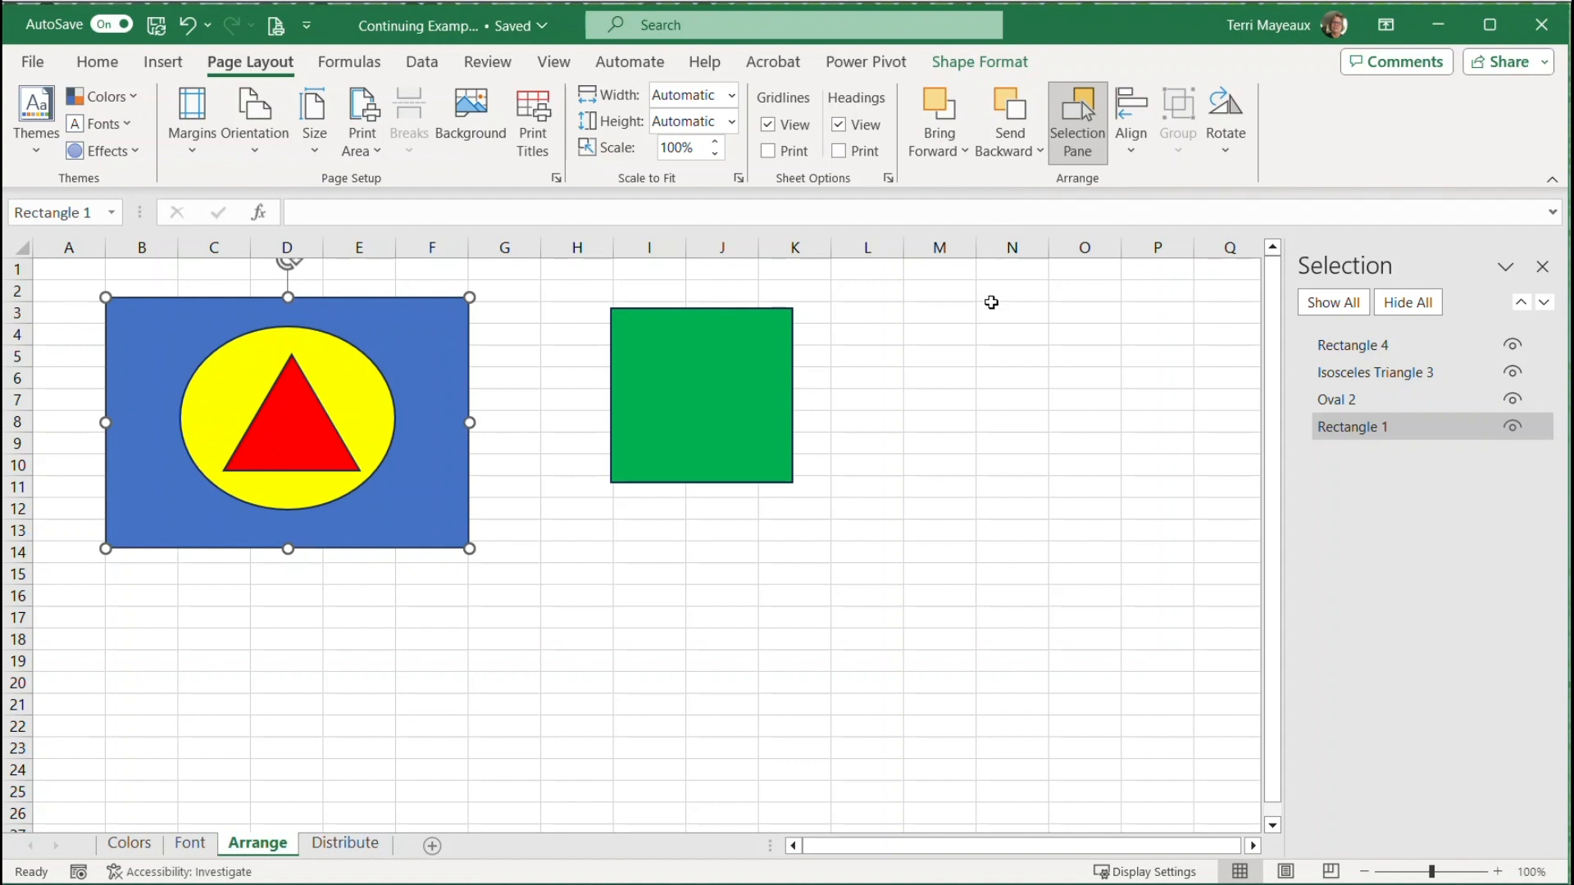
# Bring the blue rectangle to the front of all shapes, and send it to the back again
pyautogui.click(966, 151)
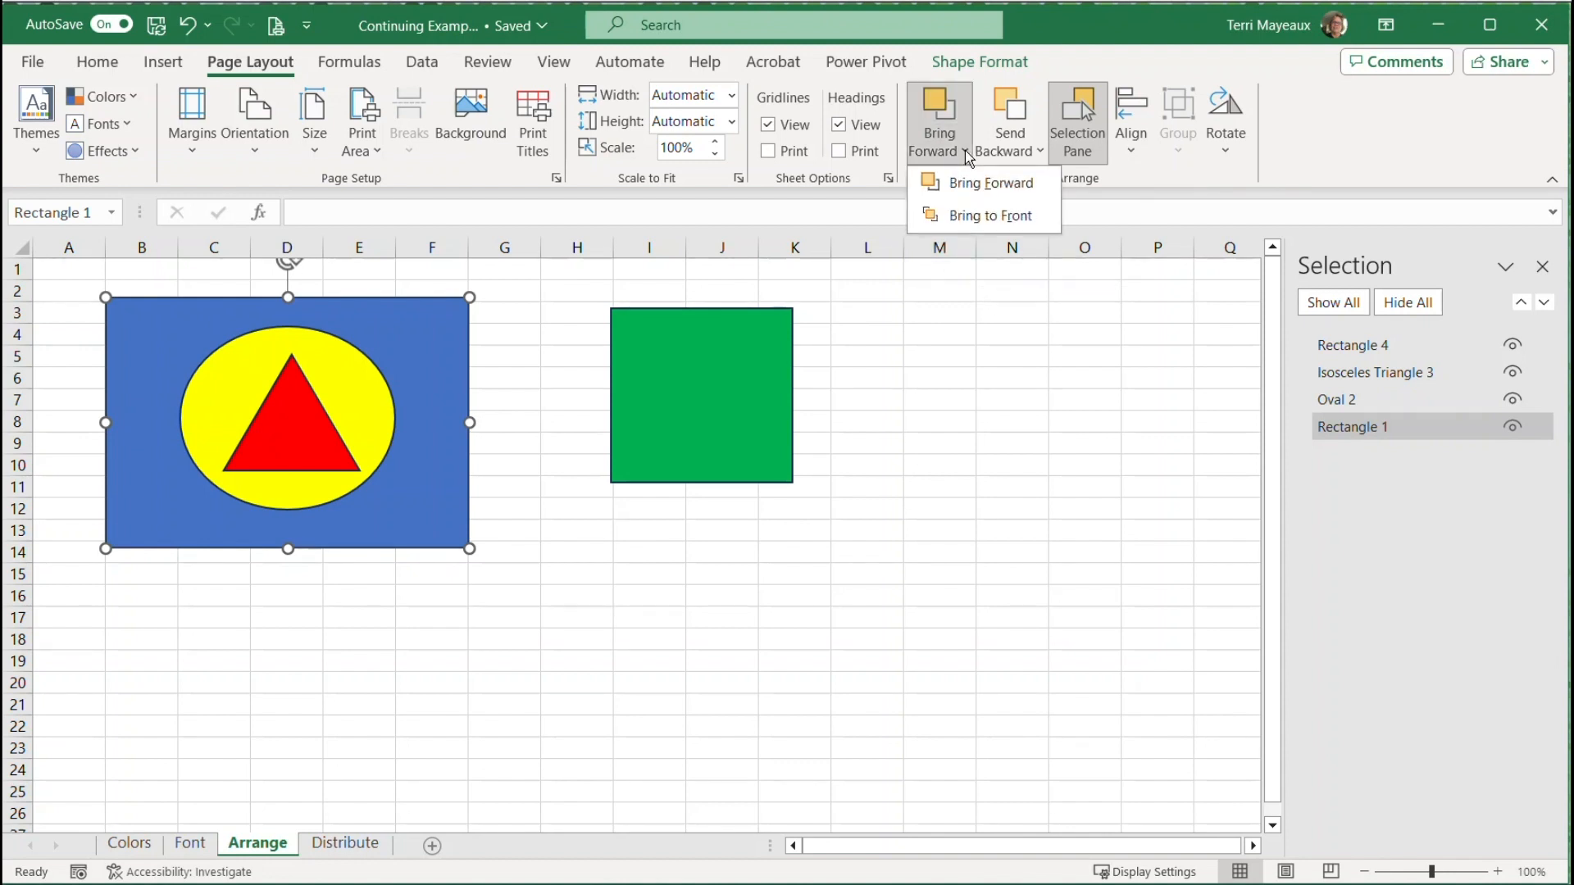
pyautogui.click(961, 214)
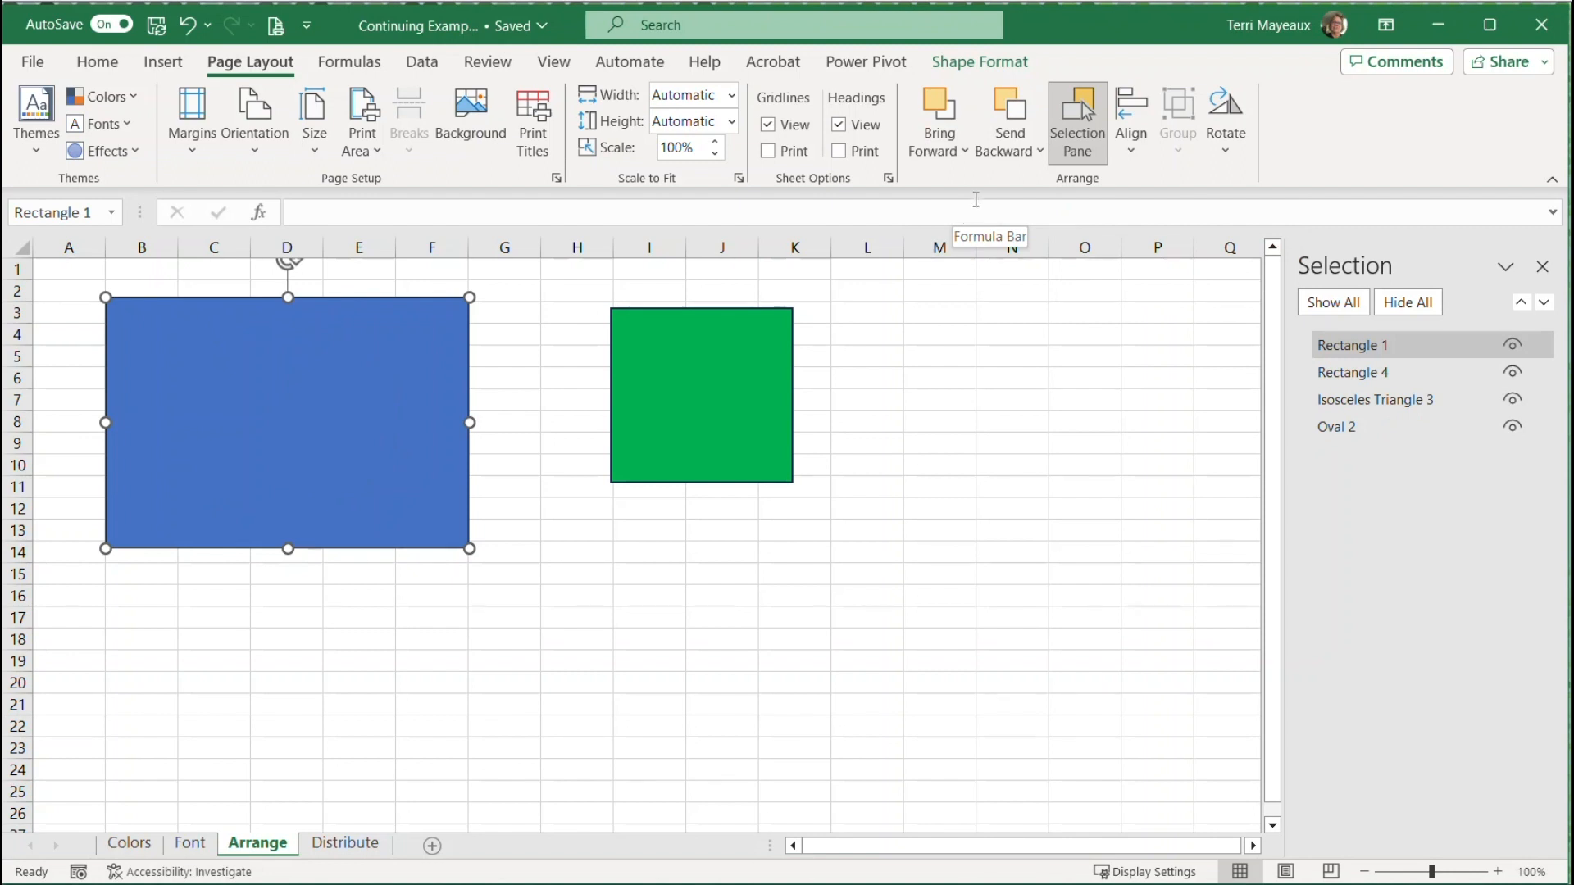
pyautogui.click(1036, 152)
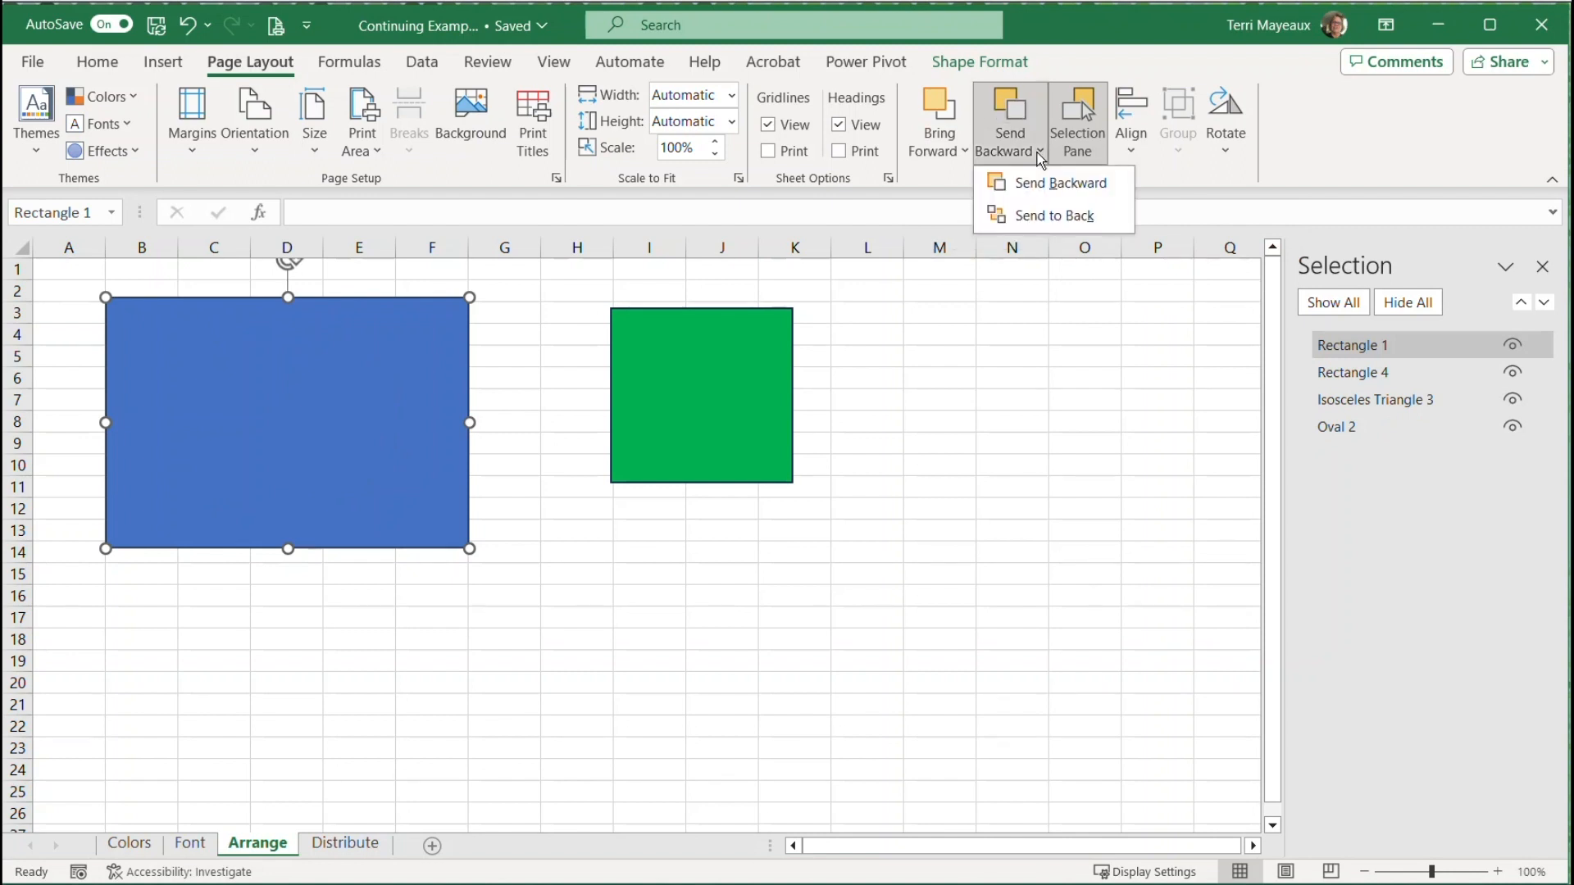
pyautogui.click(1030, 218)
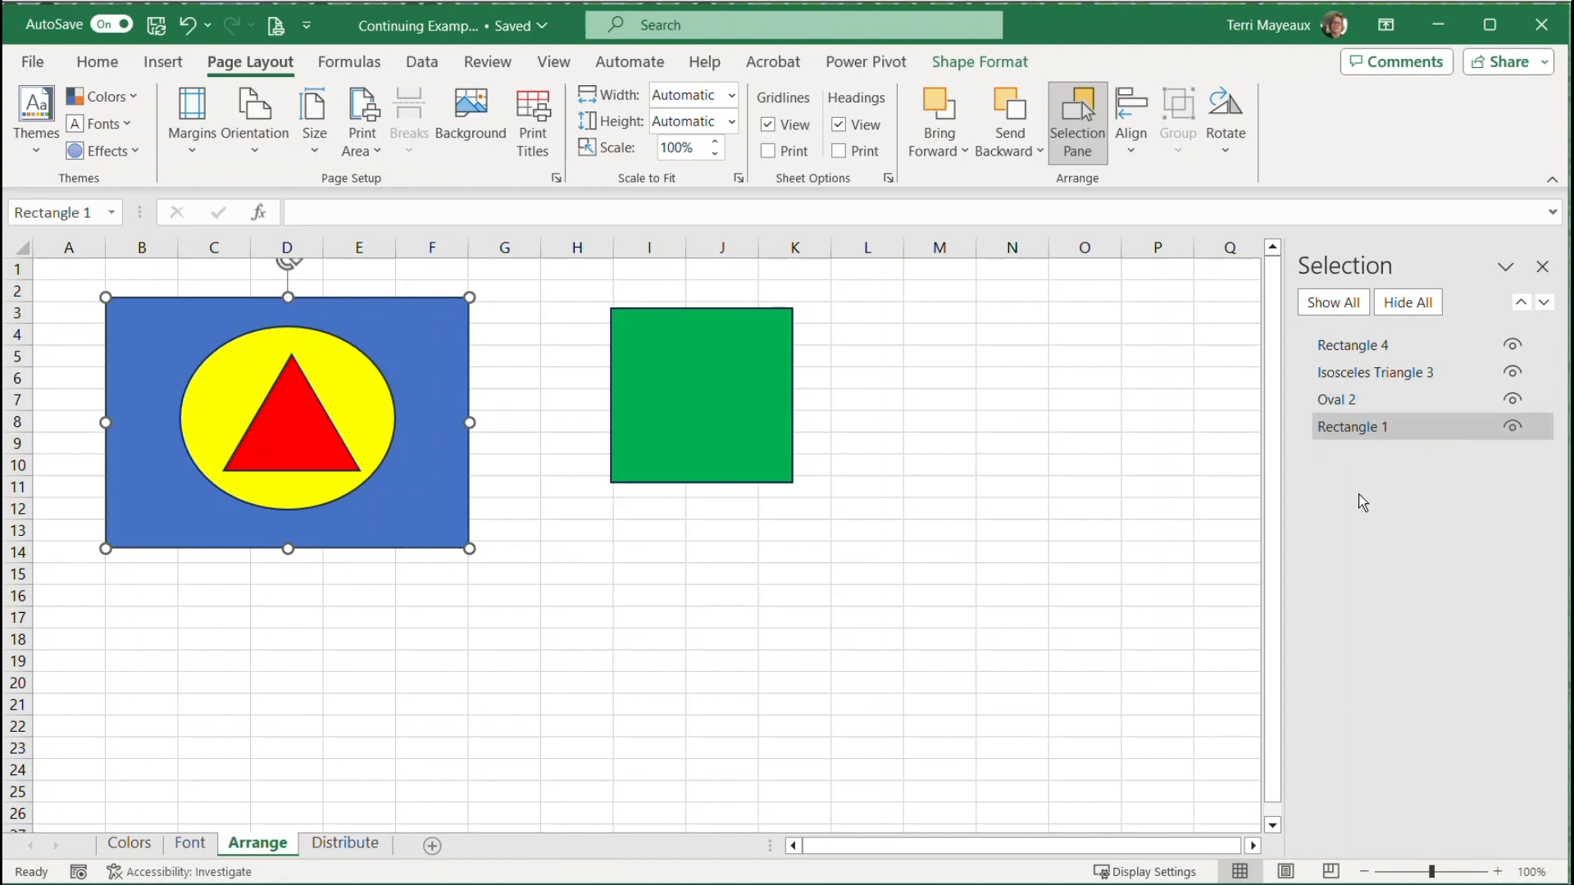
# Select the green square and the large blue rectangle one after the other by their names in the object list
pyautogui.click(1359, 348)
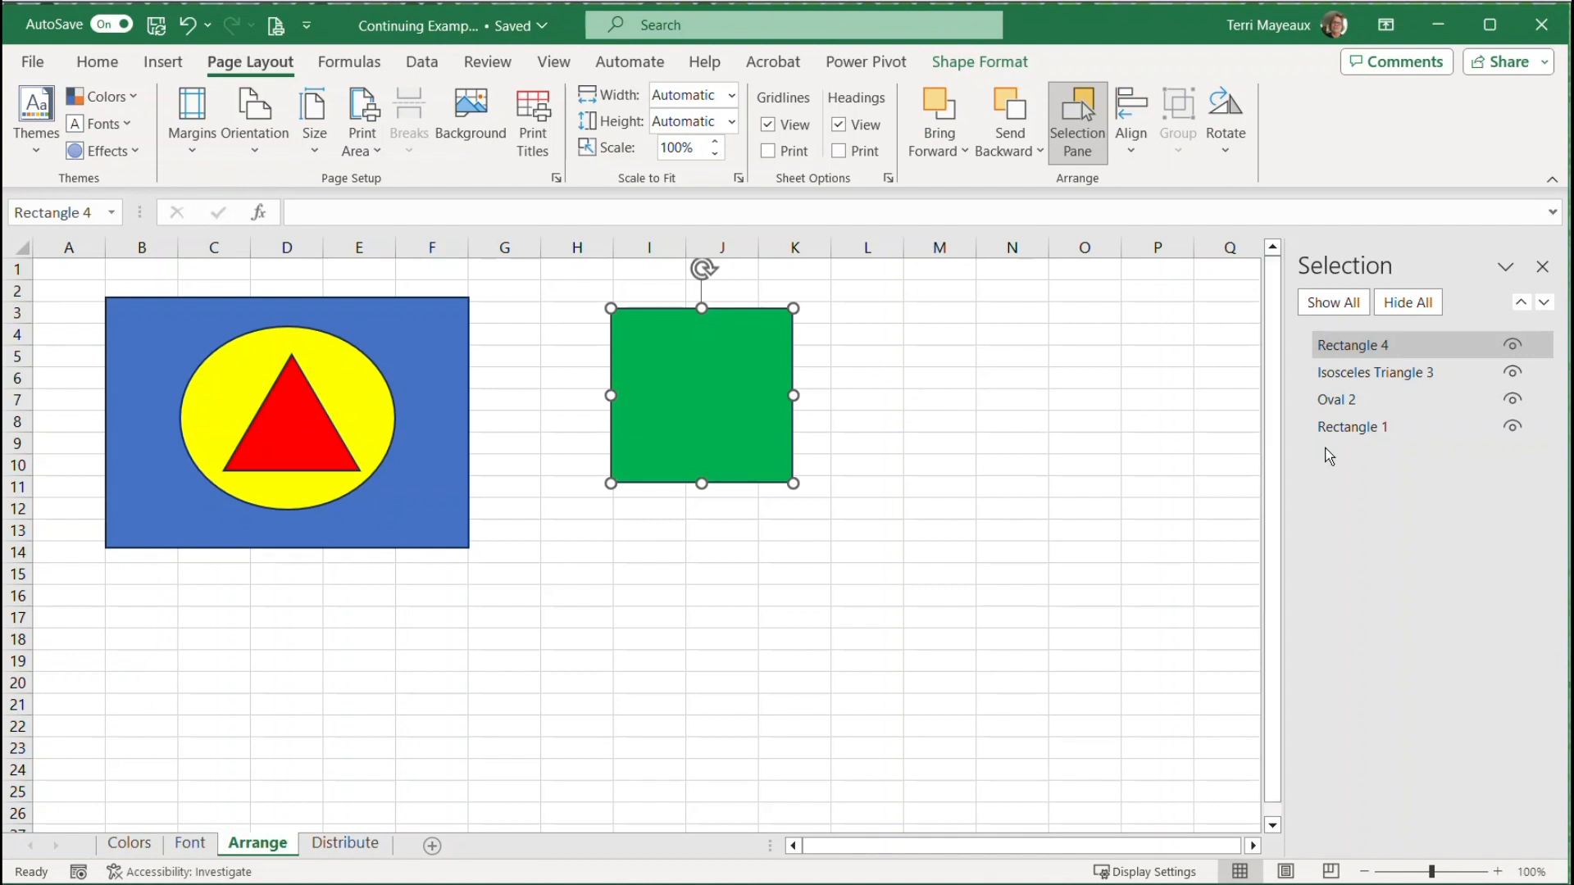
pyautogui.click(1357, 428)
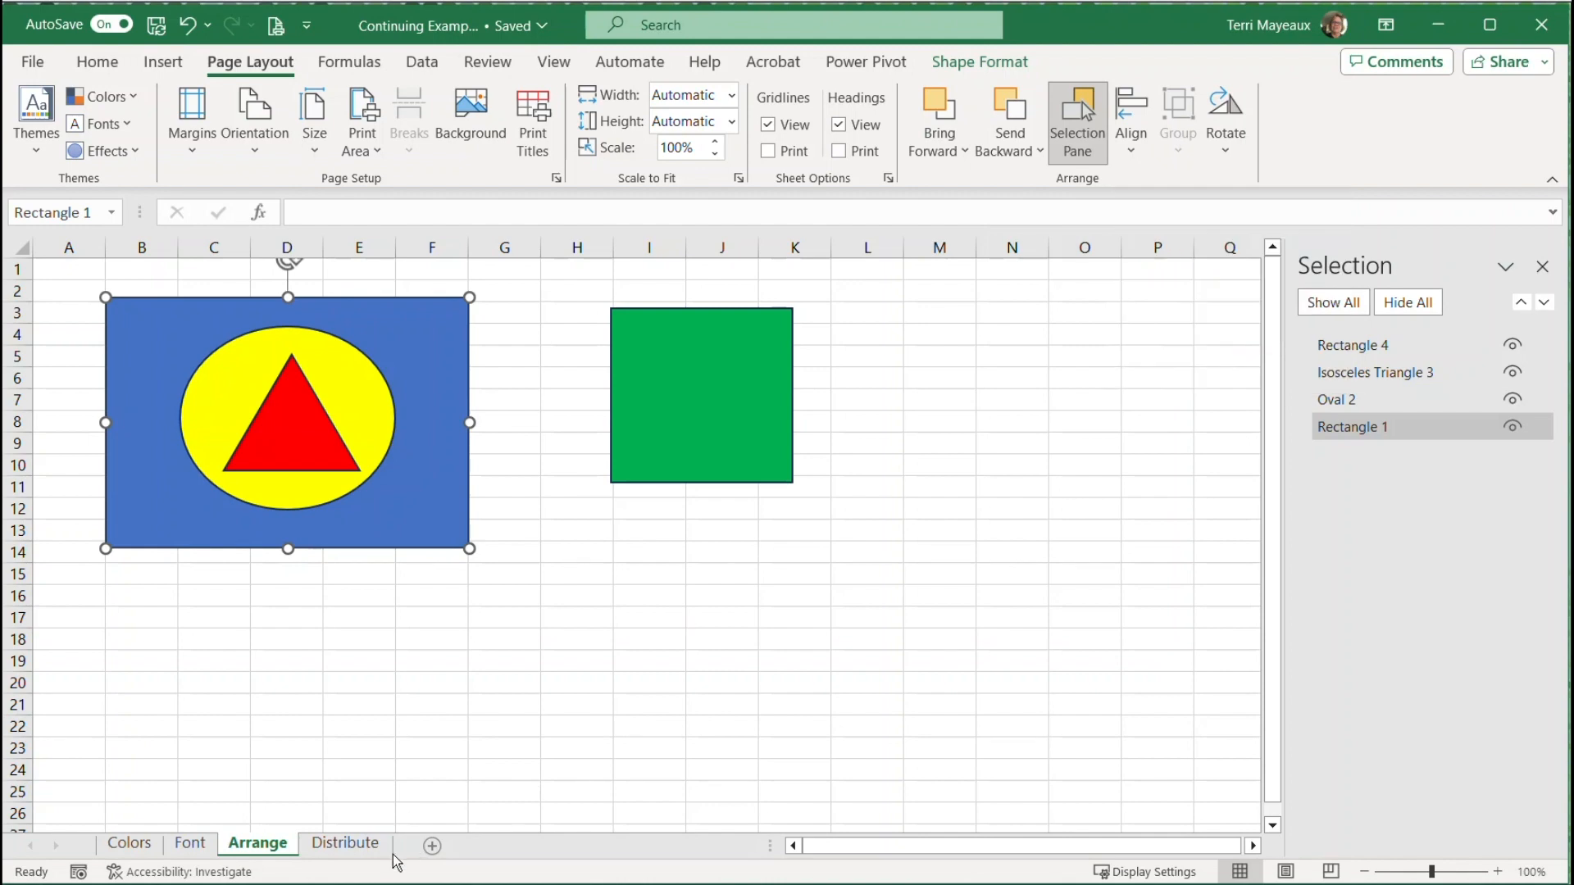
# Align the three right-pointing arrows on the Distribute sheet by their top edges
pyautogui.click(348, 846)
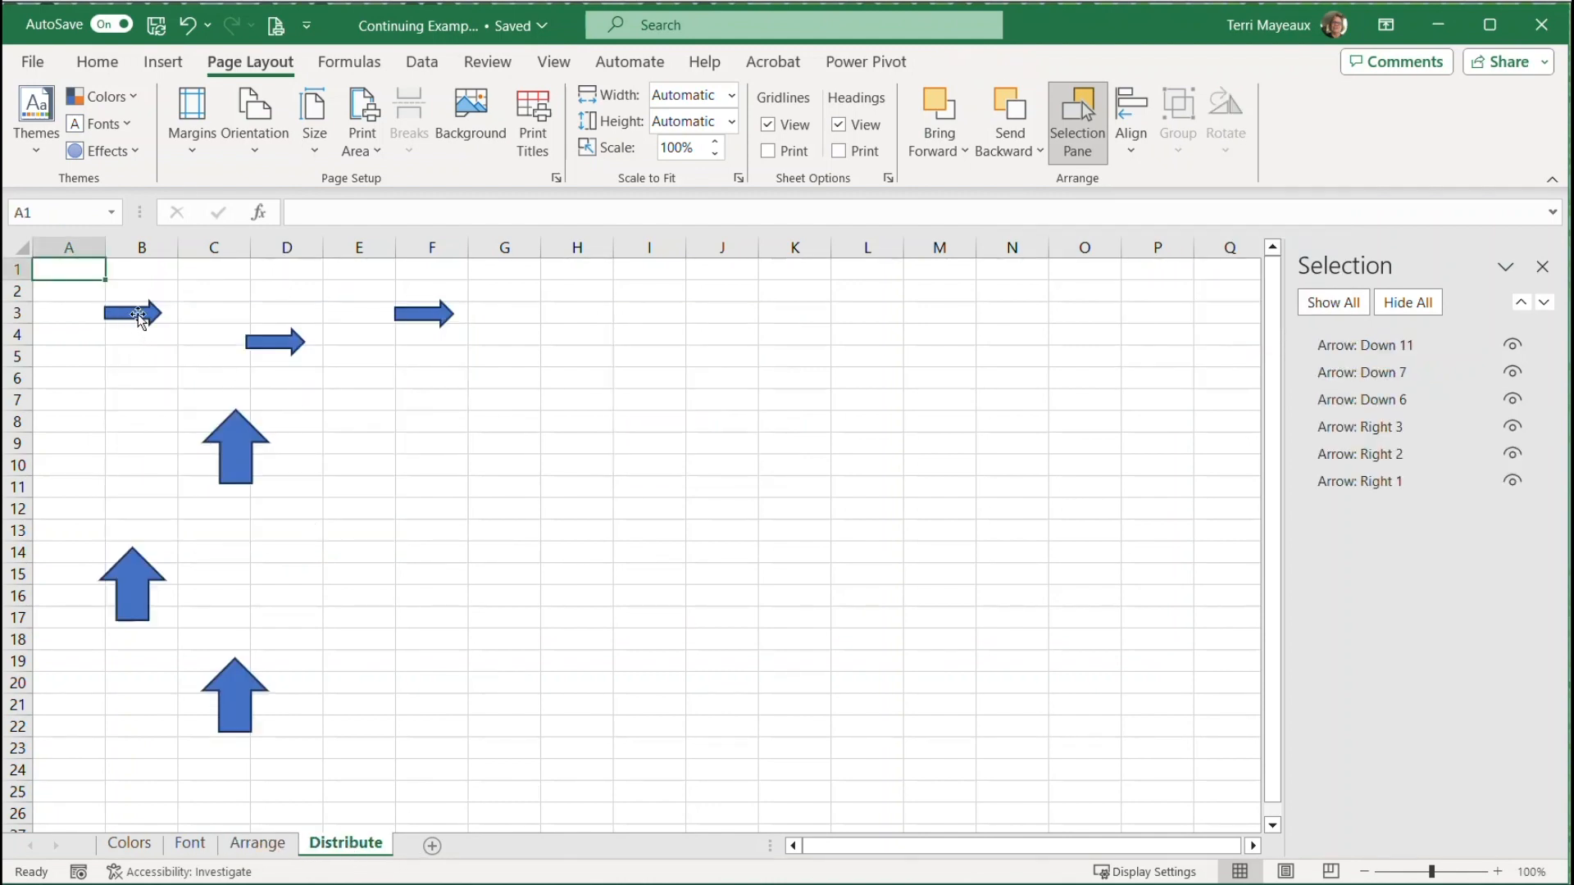
pyautogui.click(138, 314)
pyautogui.keyDown('shift'); pyautogui.click(277, 342); pyautogui.keyUp('shift')
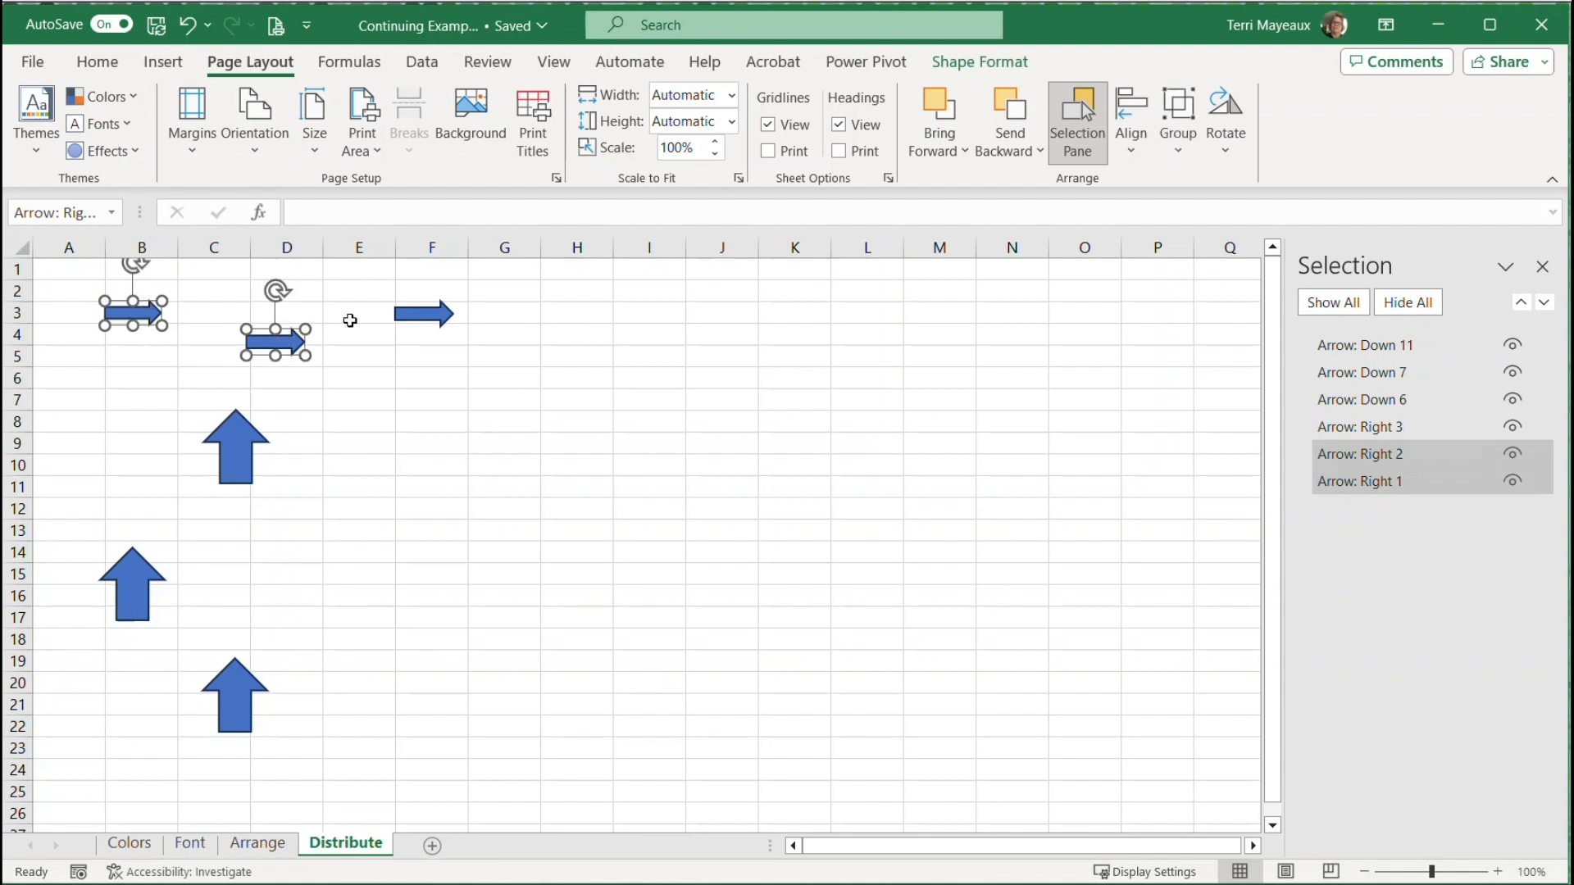
pyautogui.keyDown('shift'); pyautogui.click(444, 313); pyautogui.keyUp('shift')
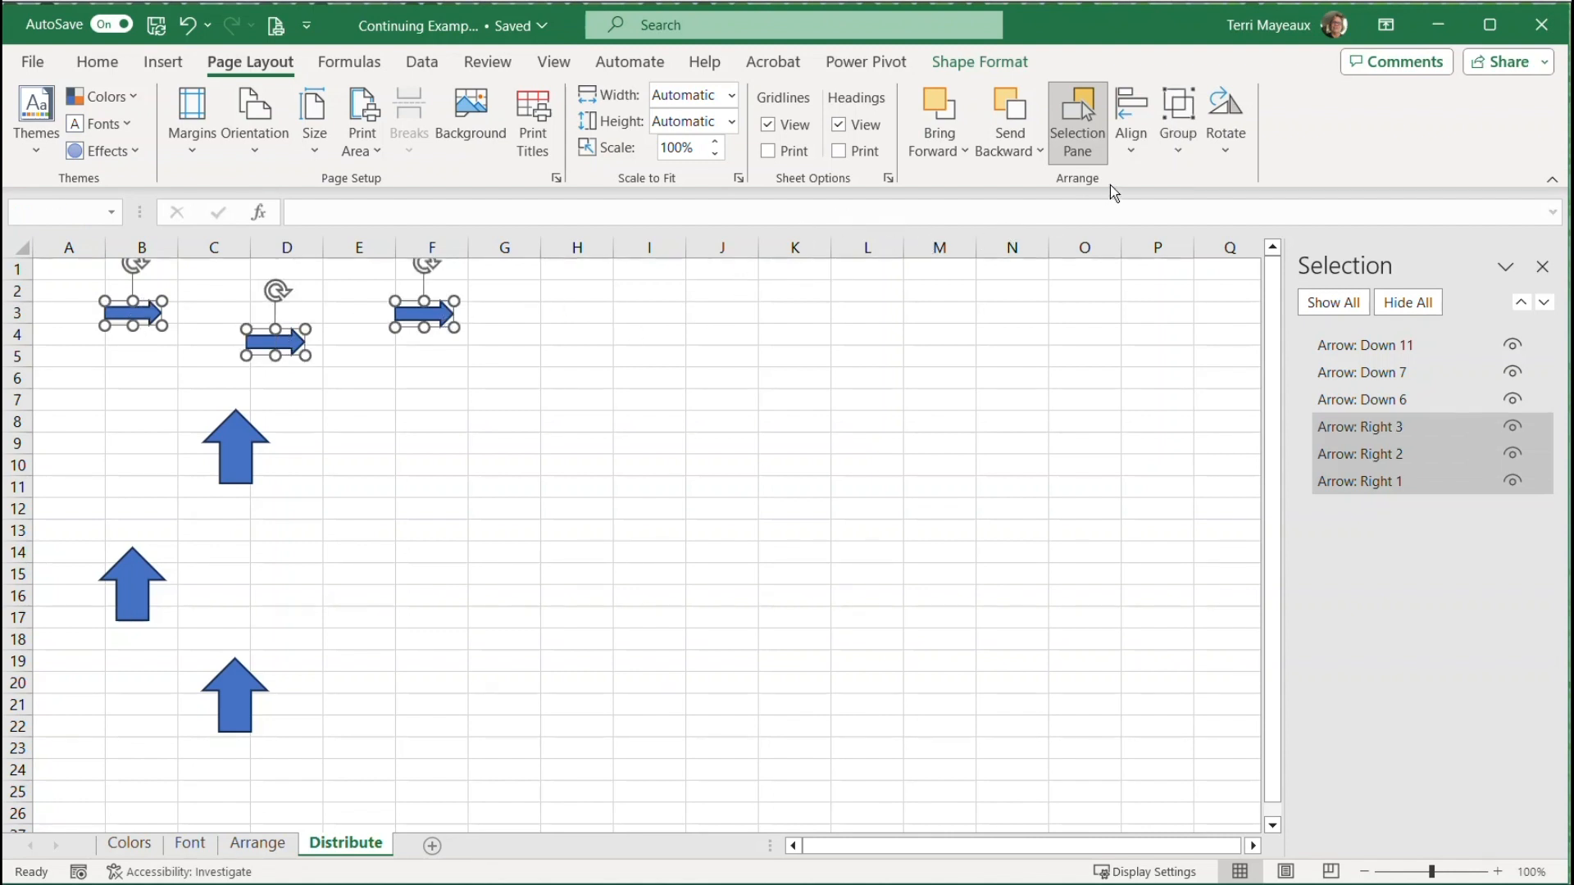
pyautogui.click(1133, 154)
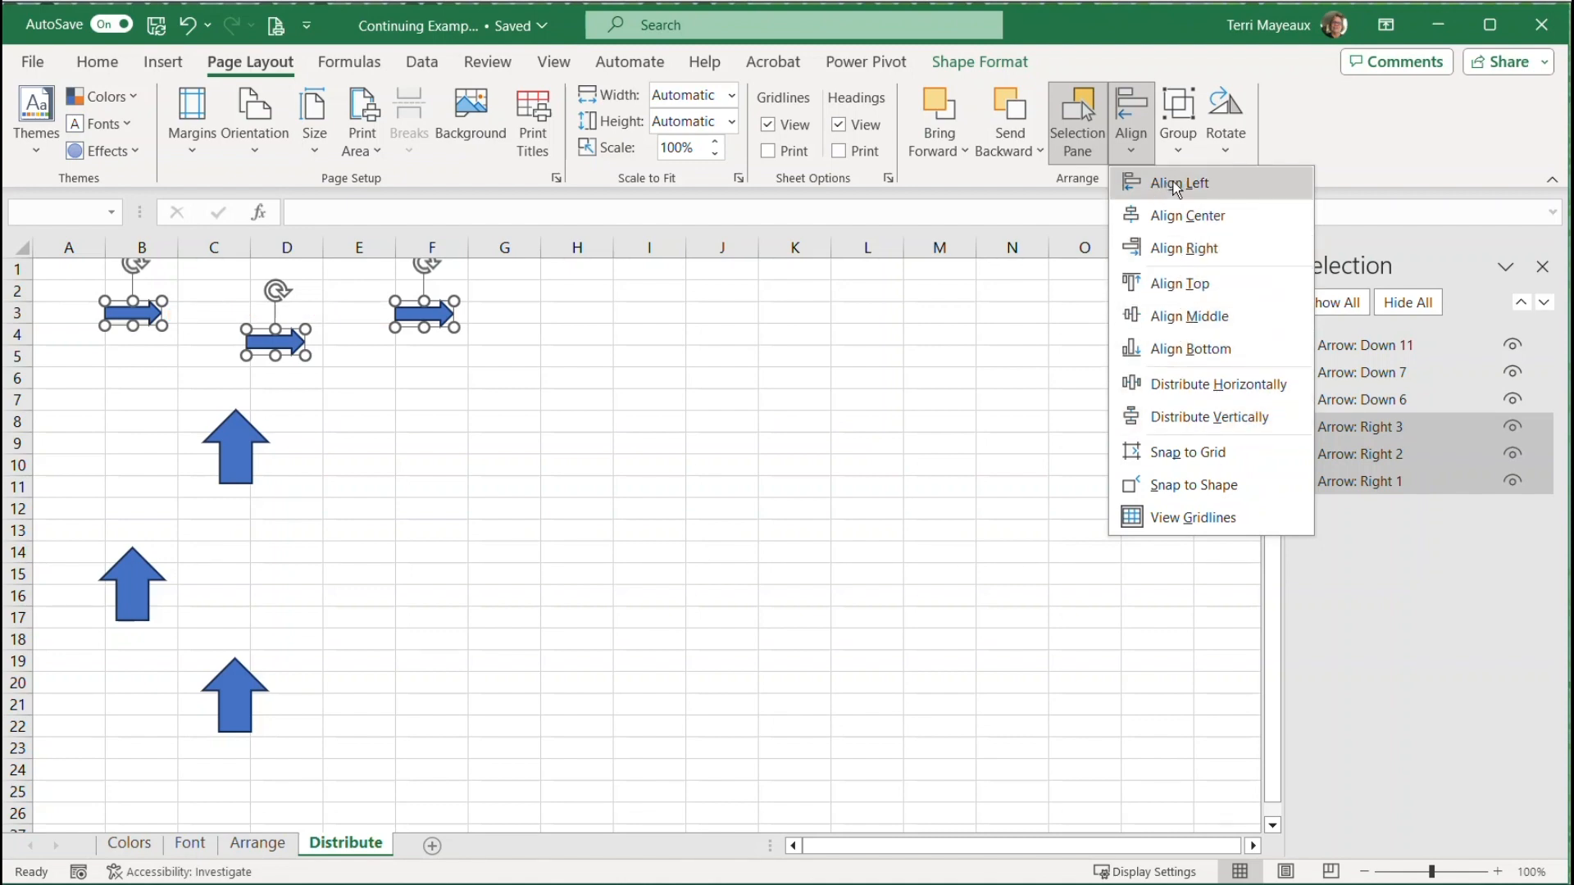
pyautogui.click(1197, 285)
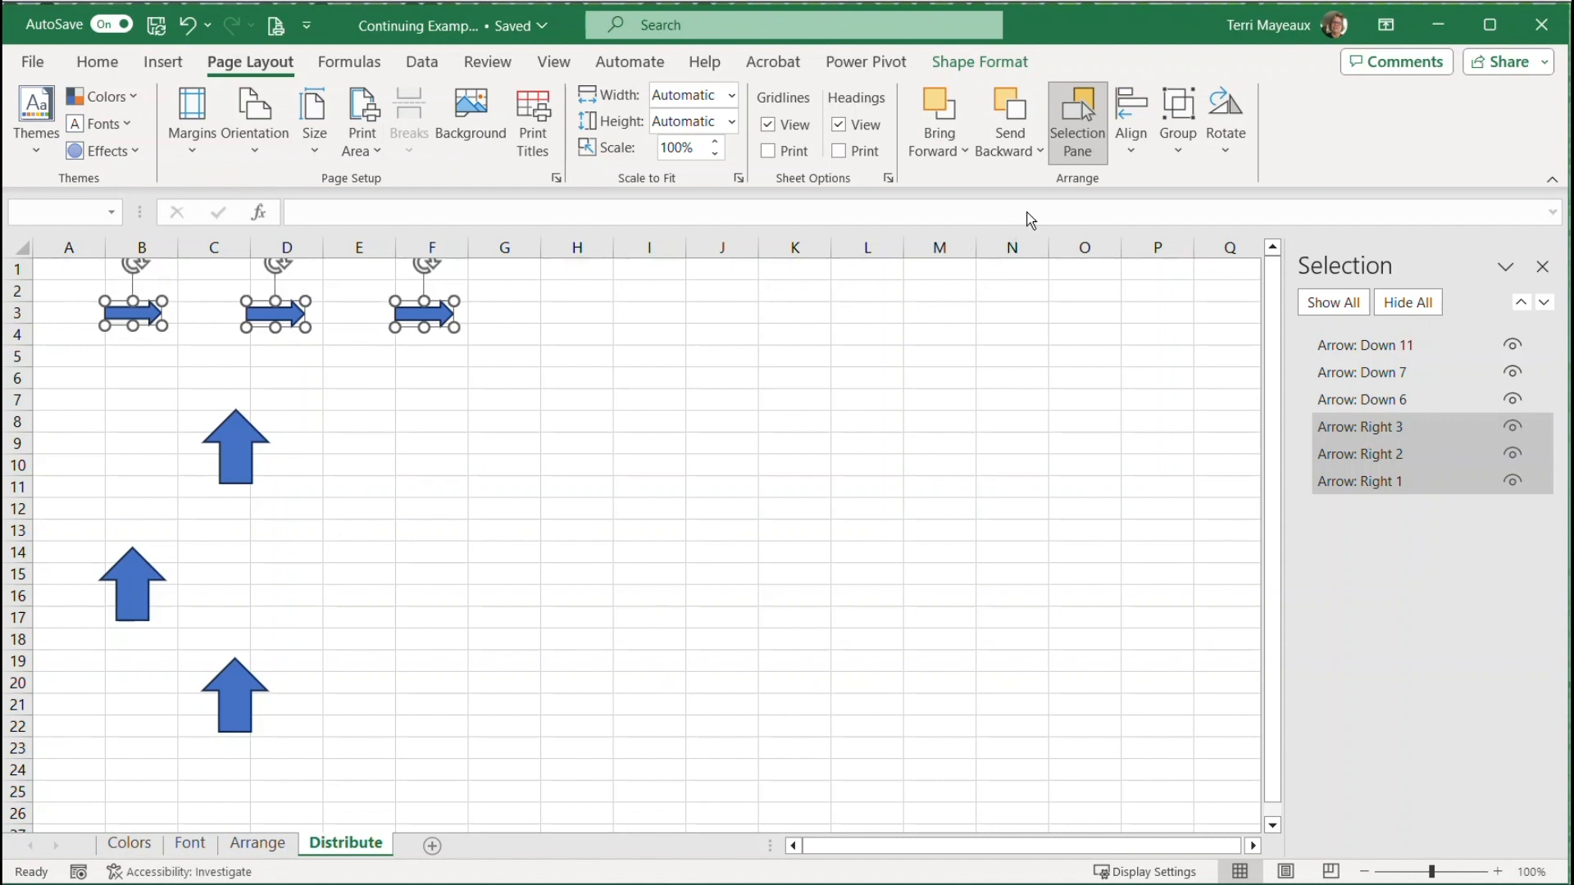
# Distribute the three right-pointing arrows horizontally and deselect them
pyautogui.click(1139, 157)
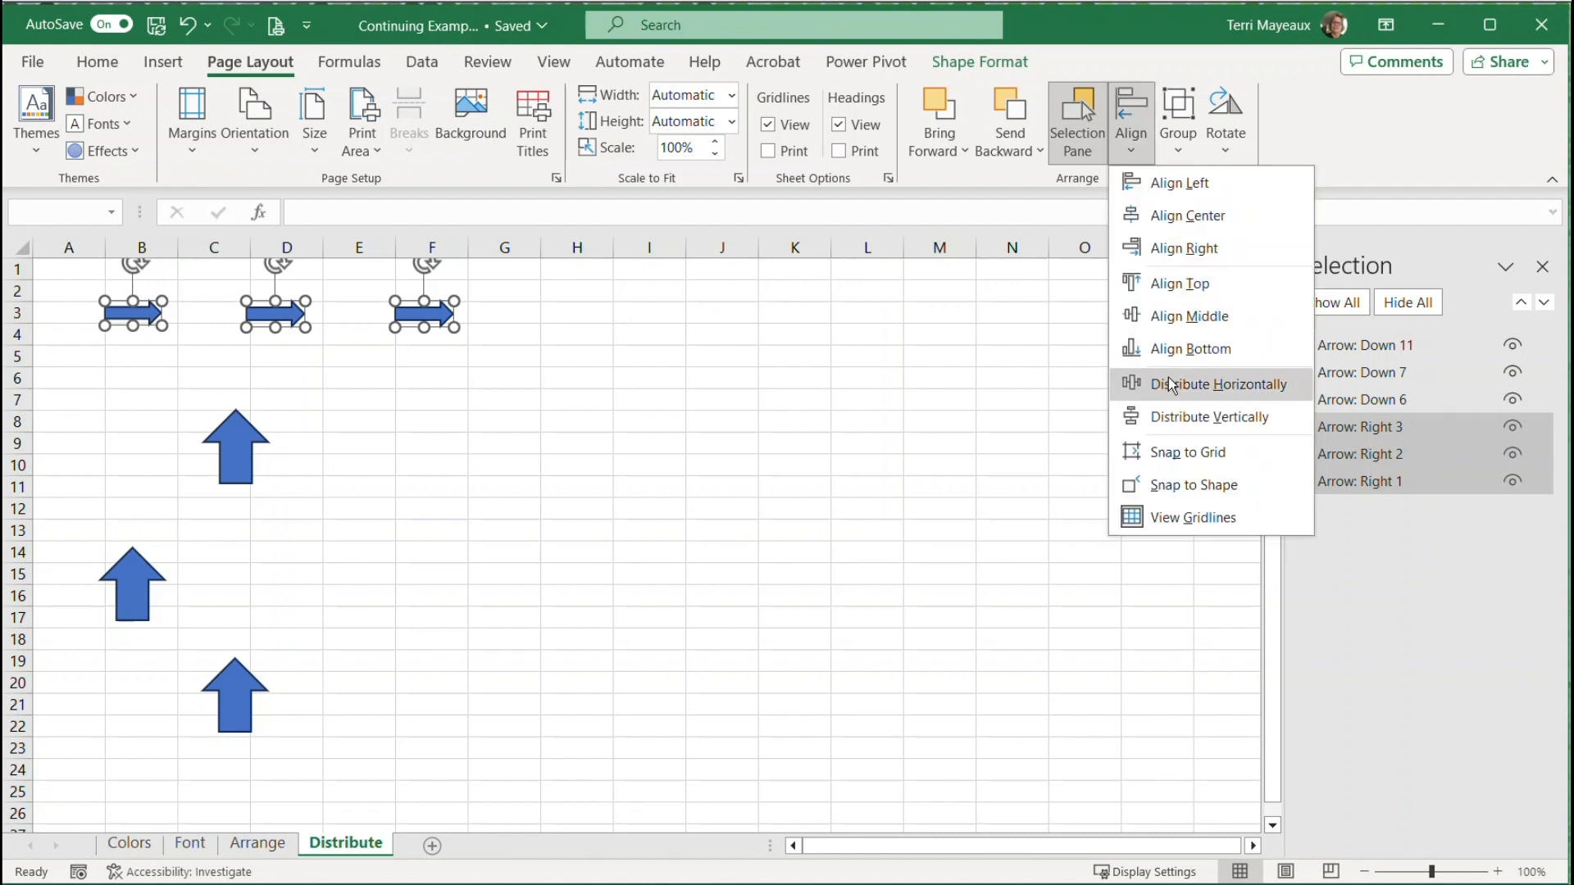
pyautogui.click(1194, 384)
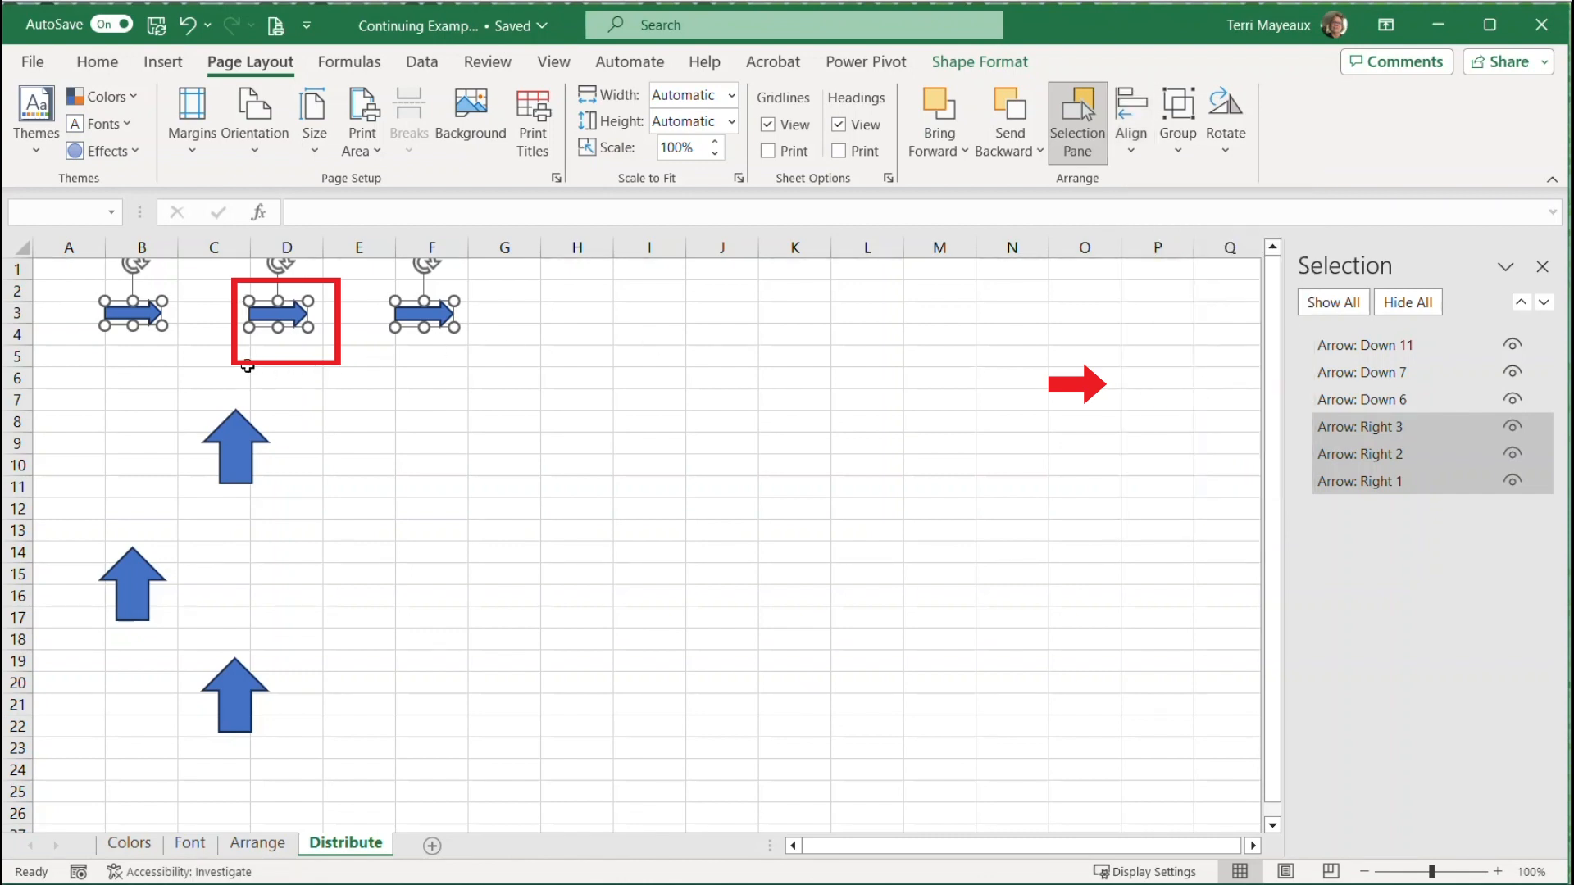
pyautogui.click(284, 352)
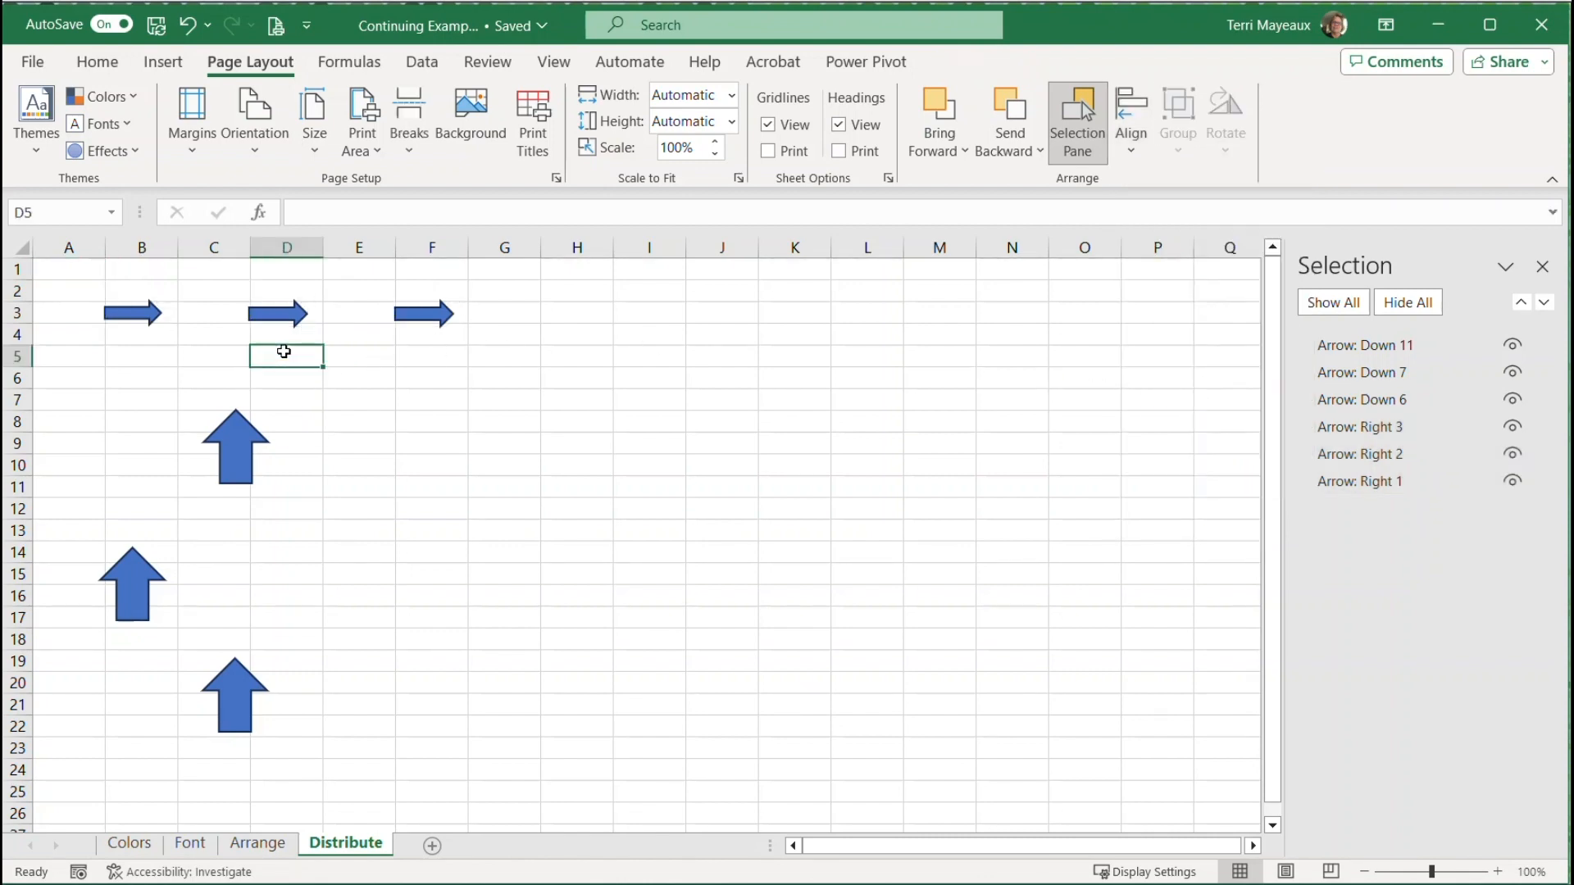
# Align the three large upward-pointing arrows by their right edges
pyautogui.click(242, 449)
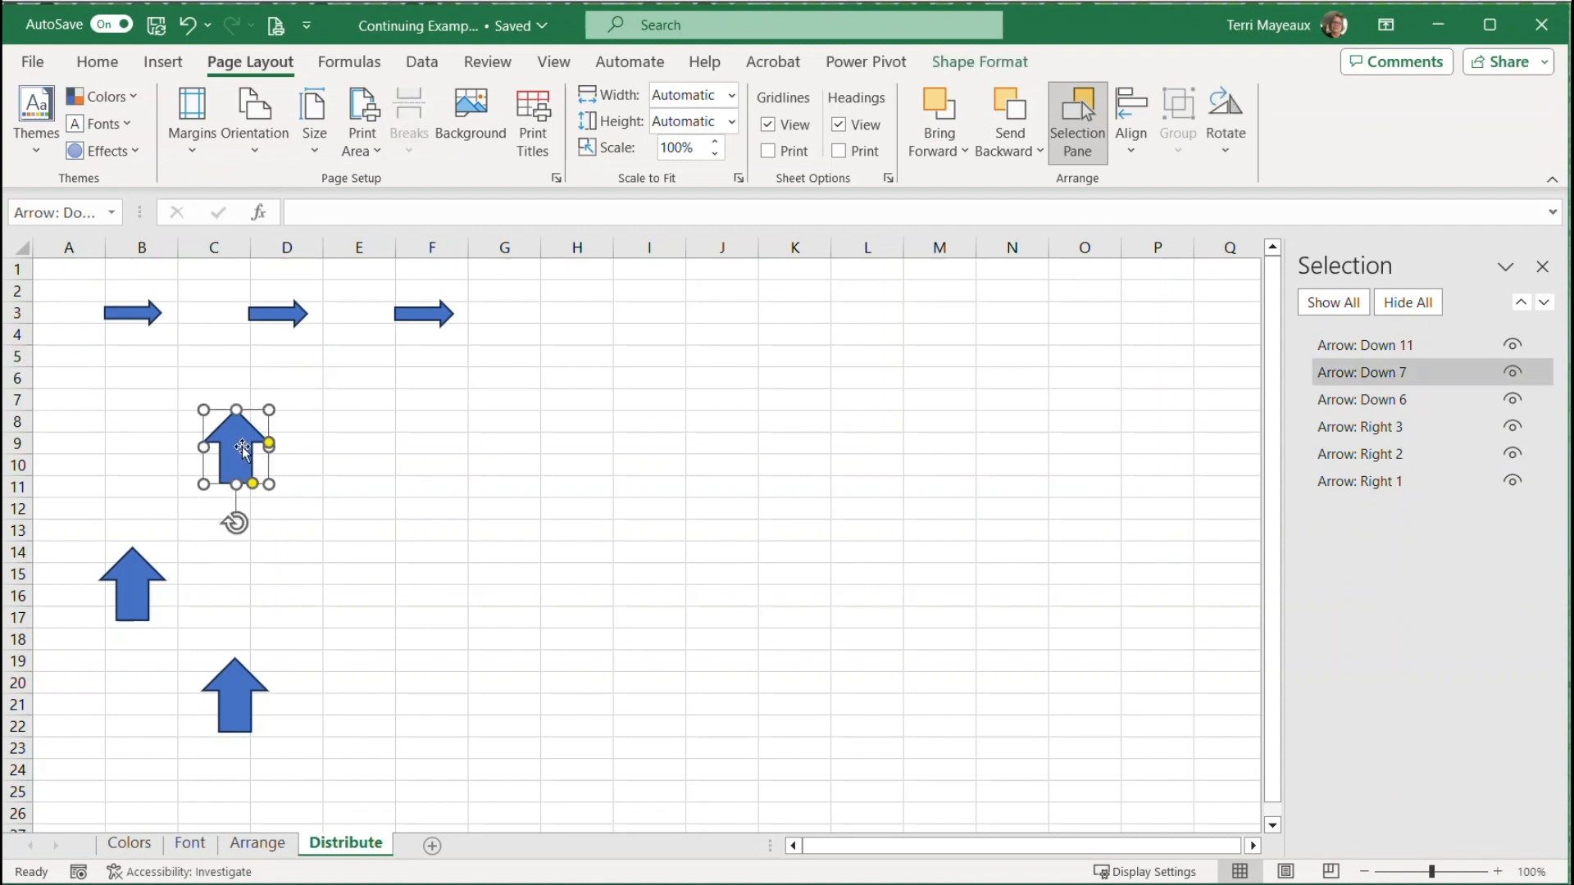
pyautogui.keyDown('shift'); pyautogui.click(138, 575); pyautogui.keyUp('shift')
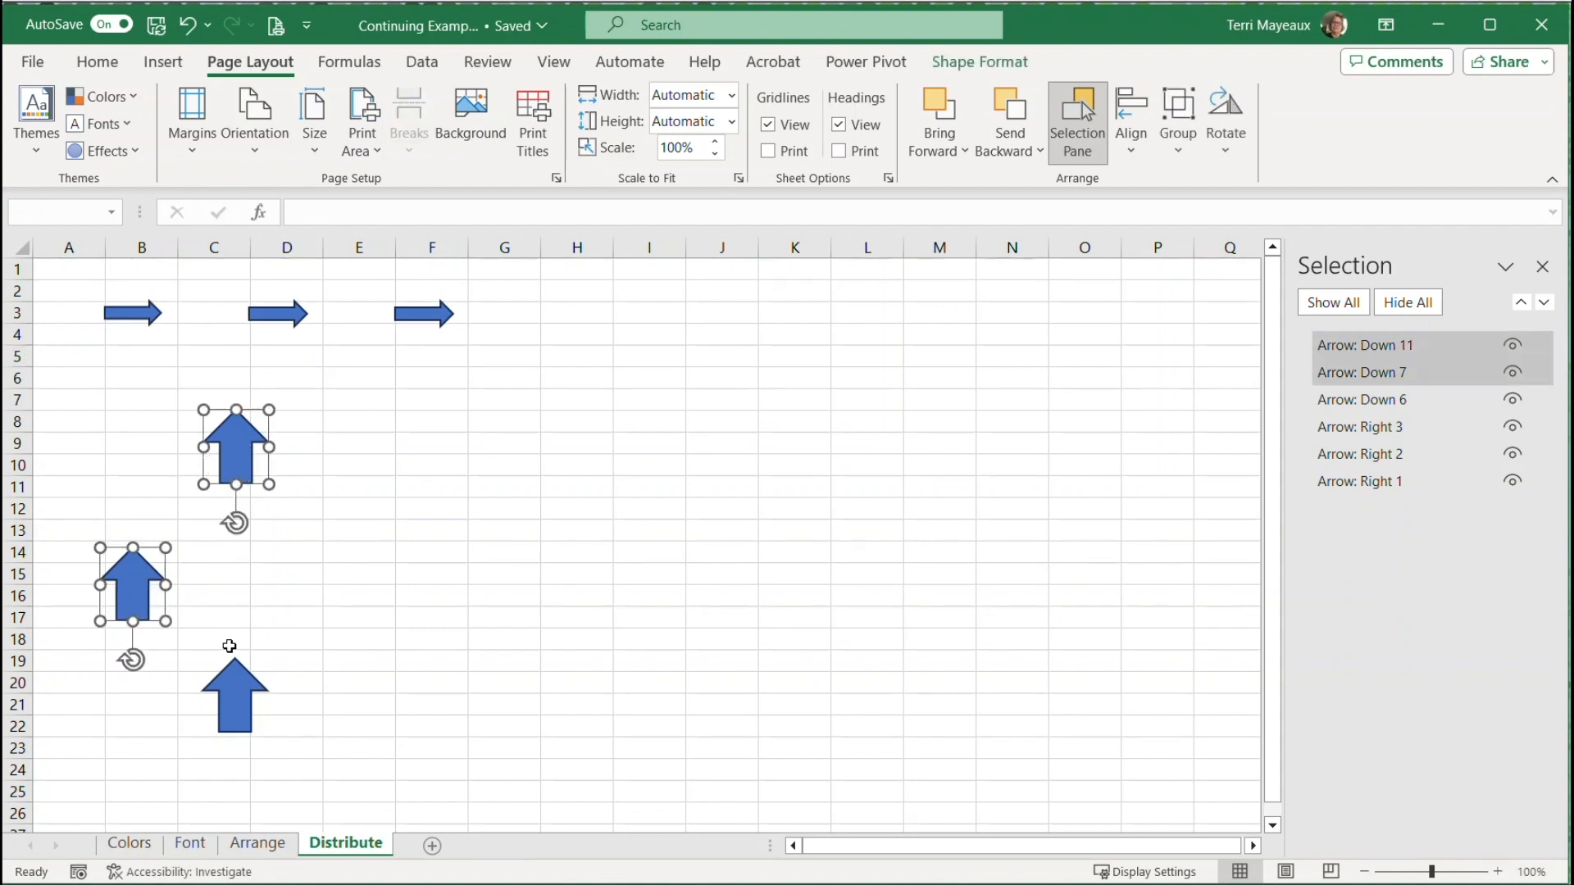
pyautogui.keyDown('shift'); pyautogui.click(240, 672); pyautogui.keyUp('shift')
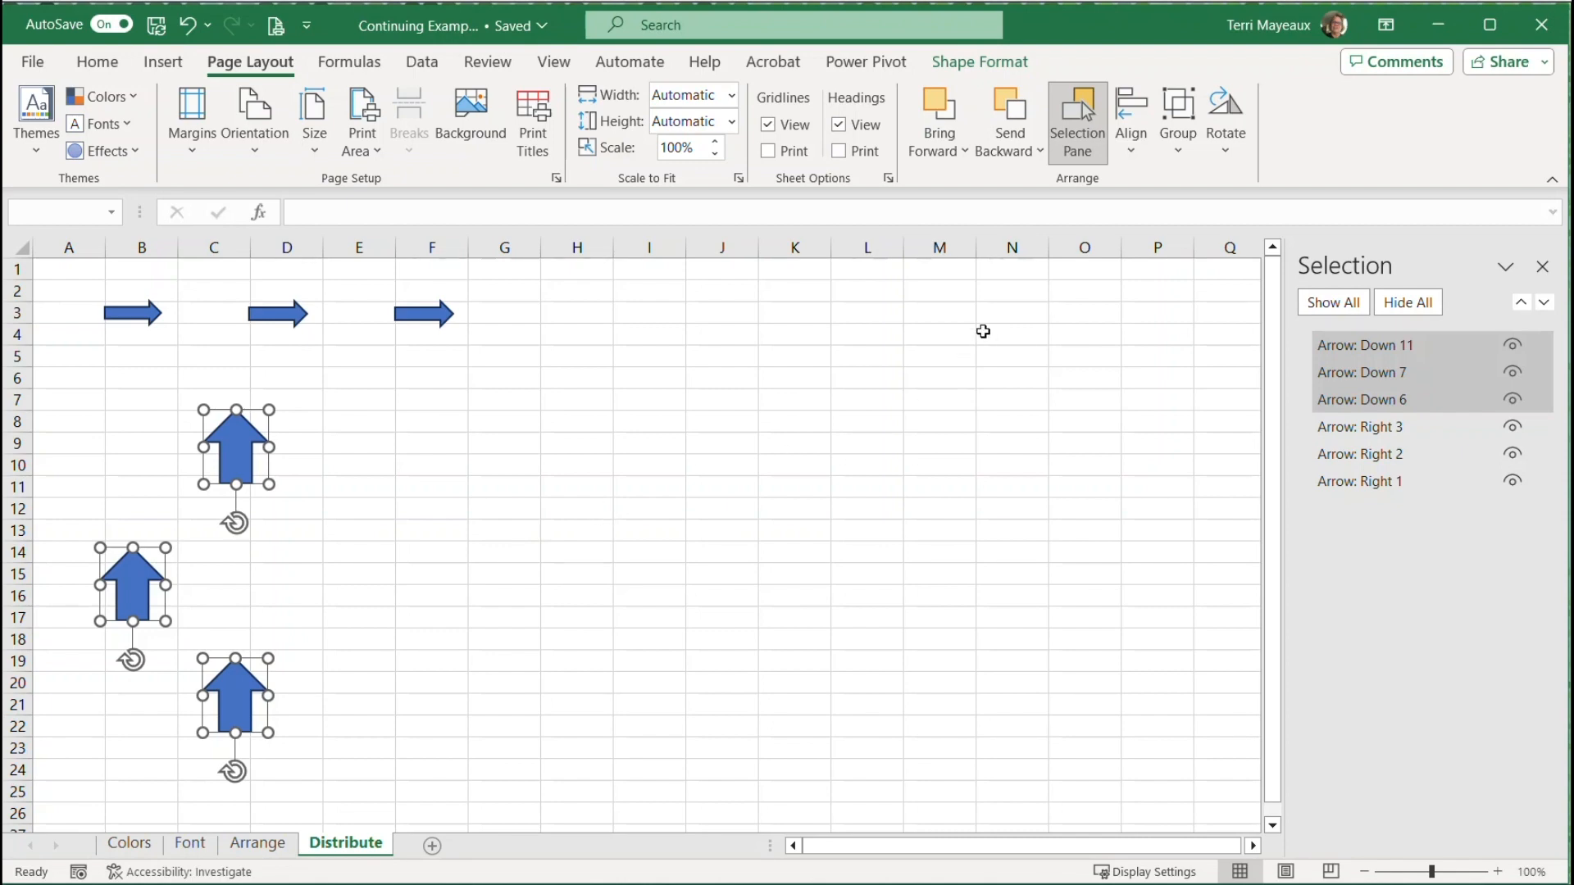
pyautogui.click(1134, 152)
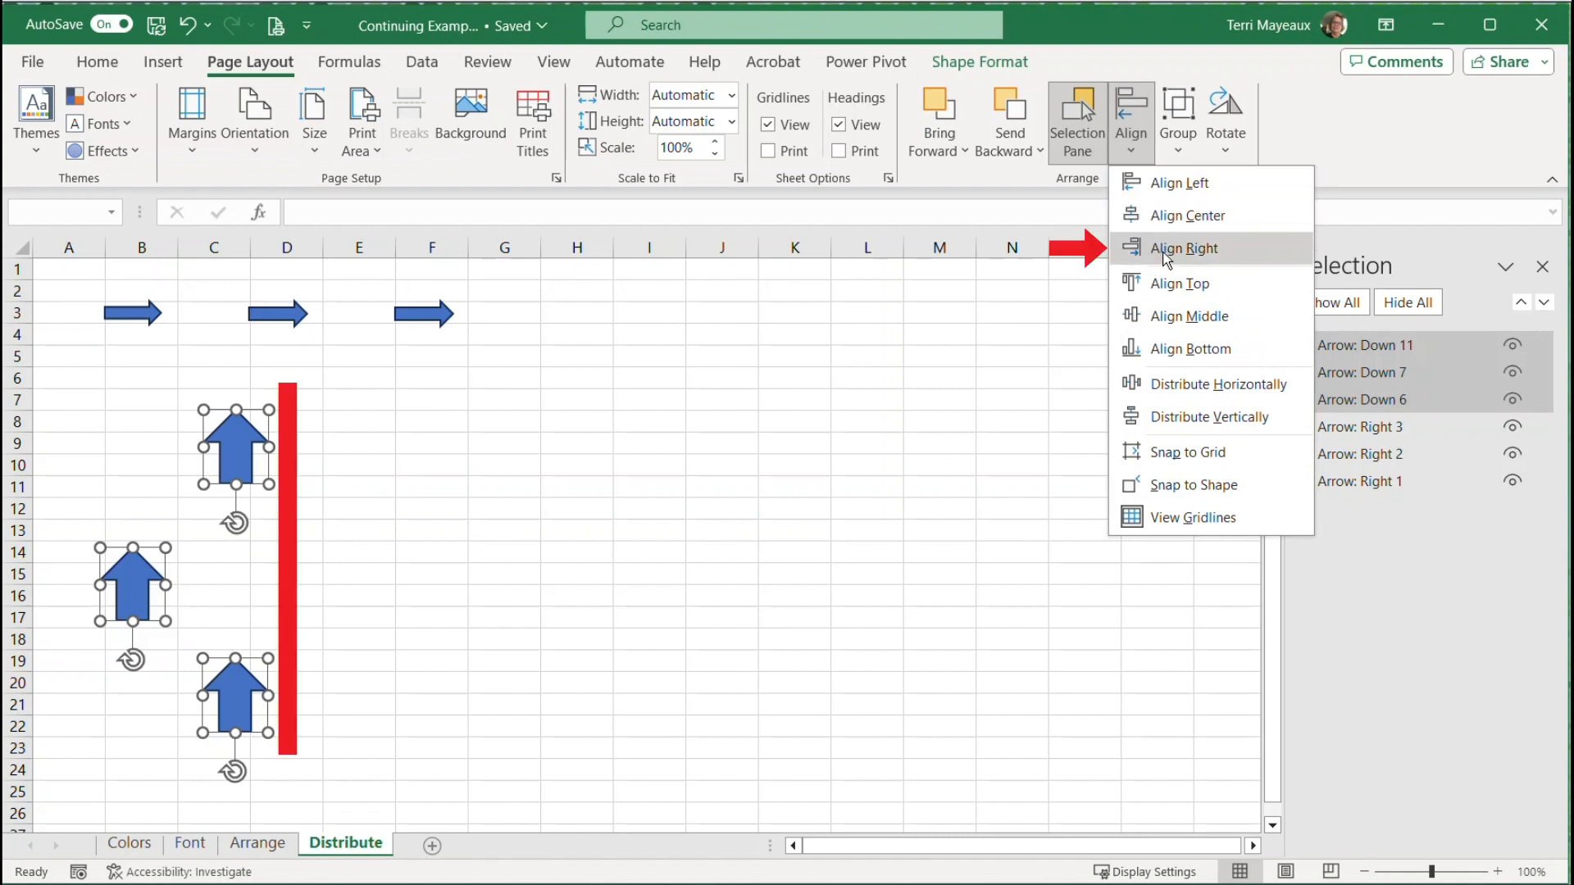
pyautogui.click(1162, 248)
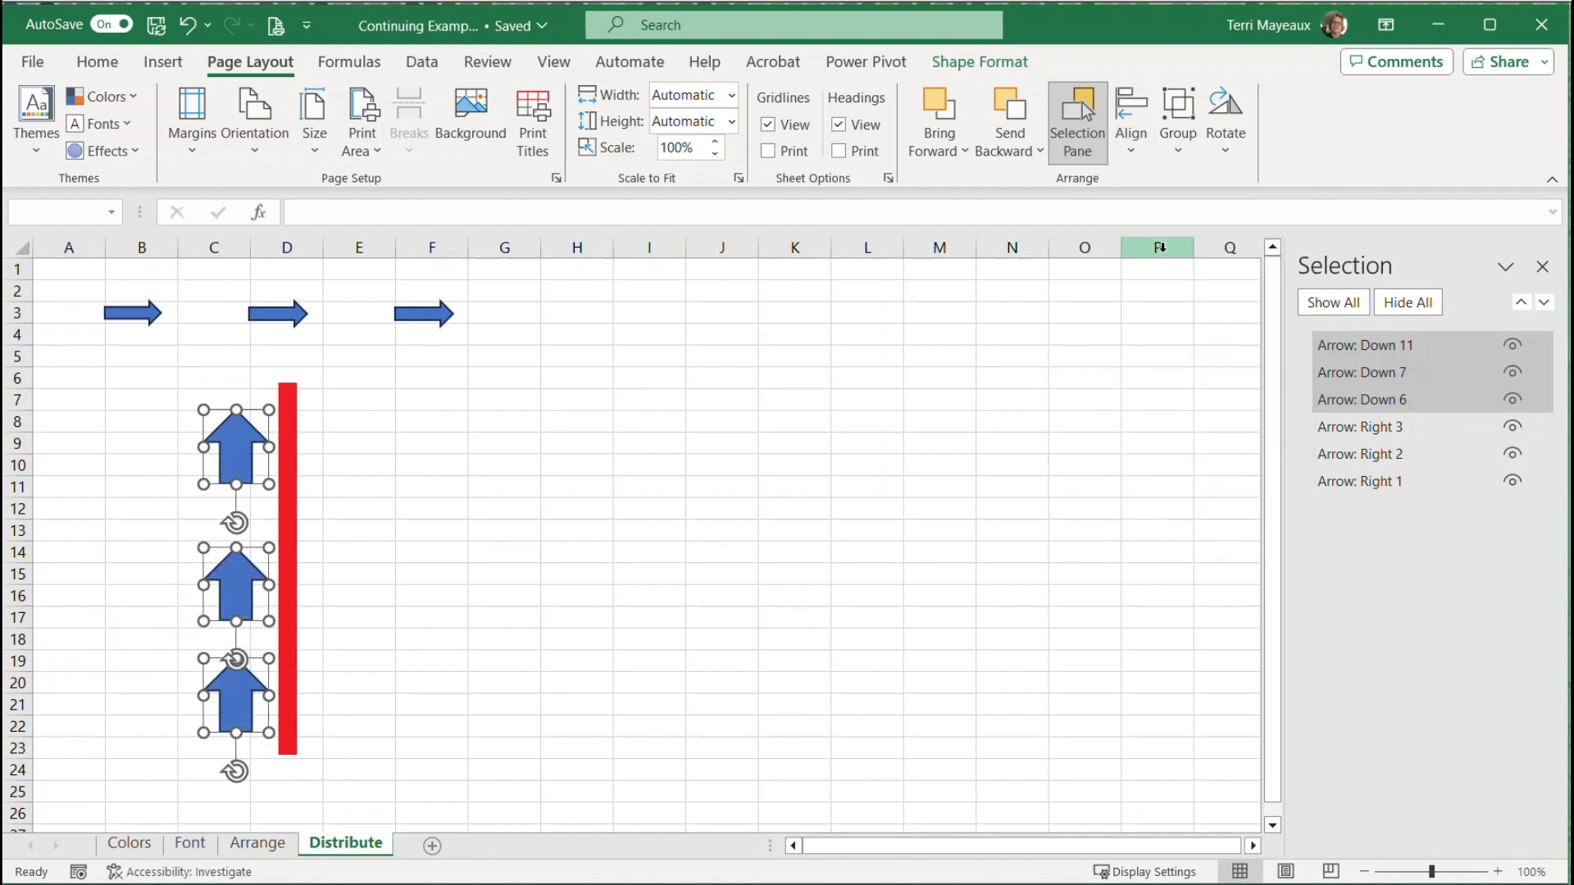
# Distribute the three upward-pointing arrows vertically and deselect them
pyautogui.click(1133, 148)
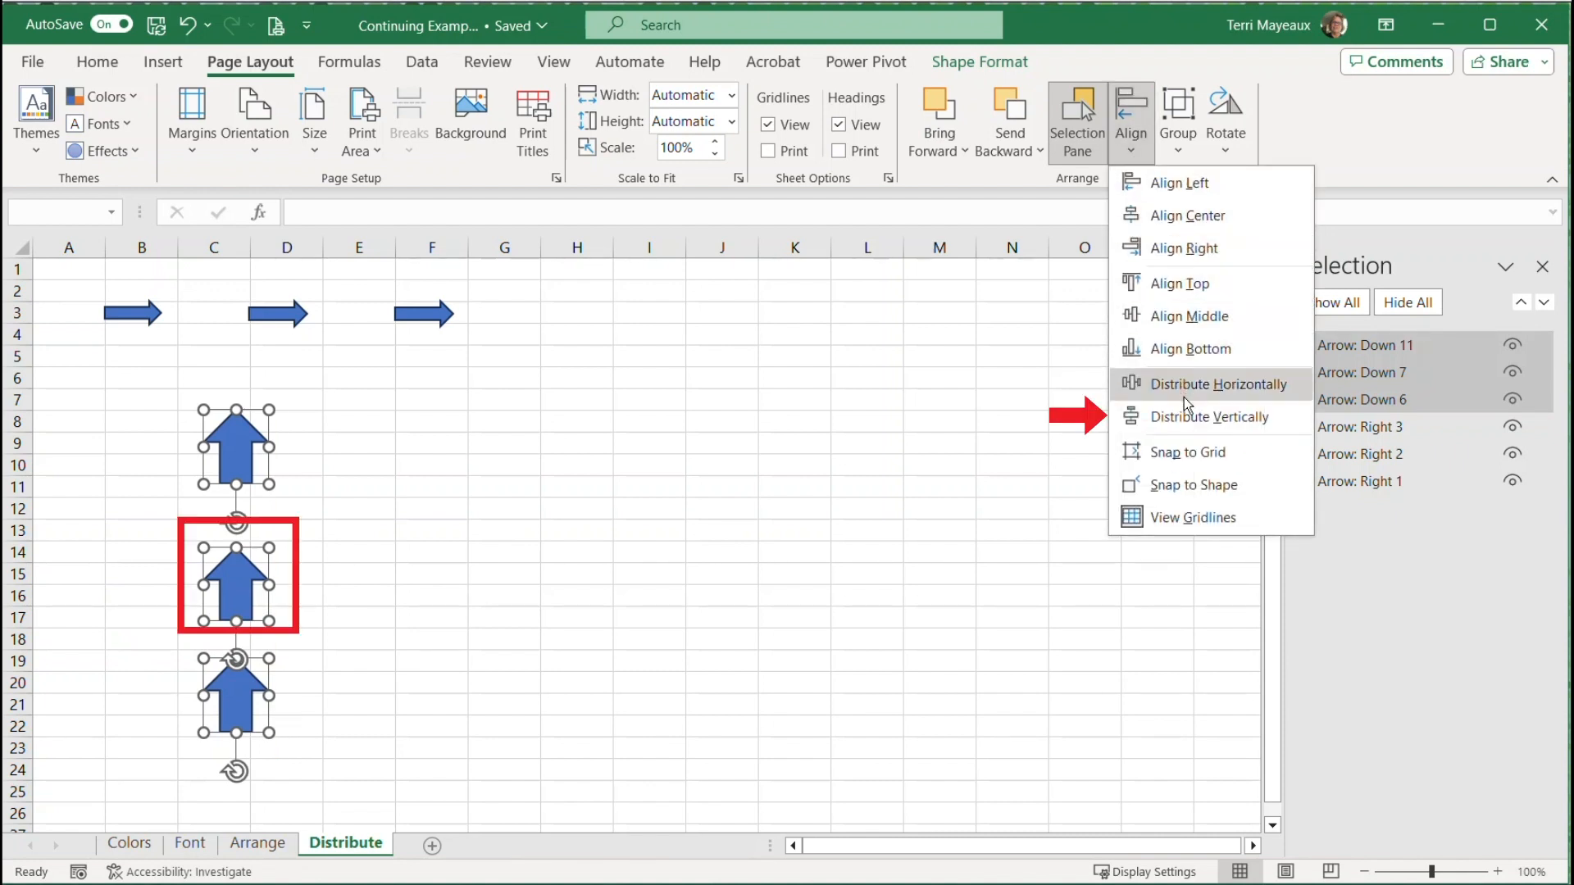
pyautogui.click(1190, 423)
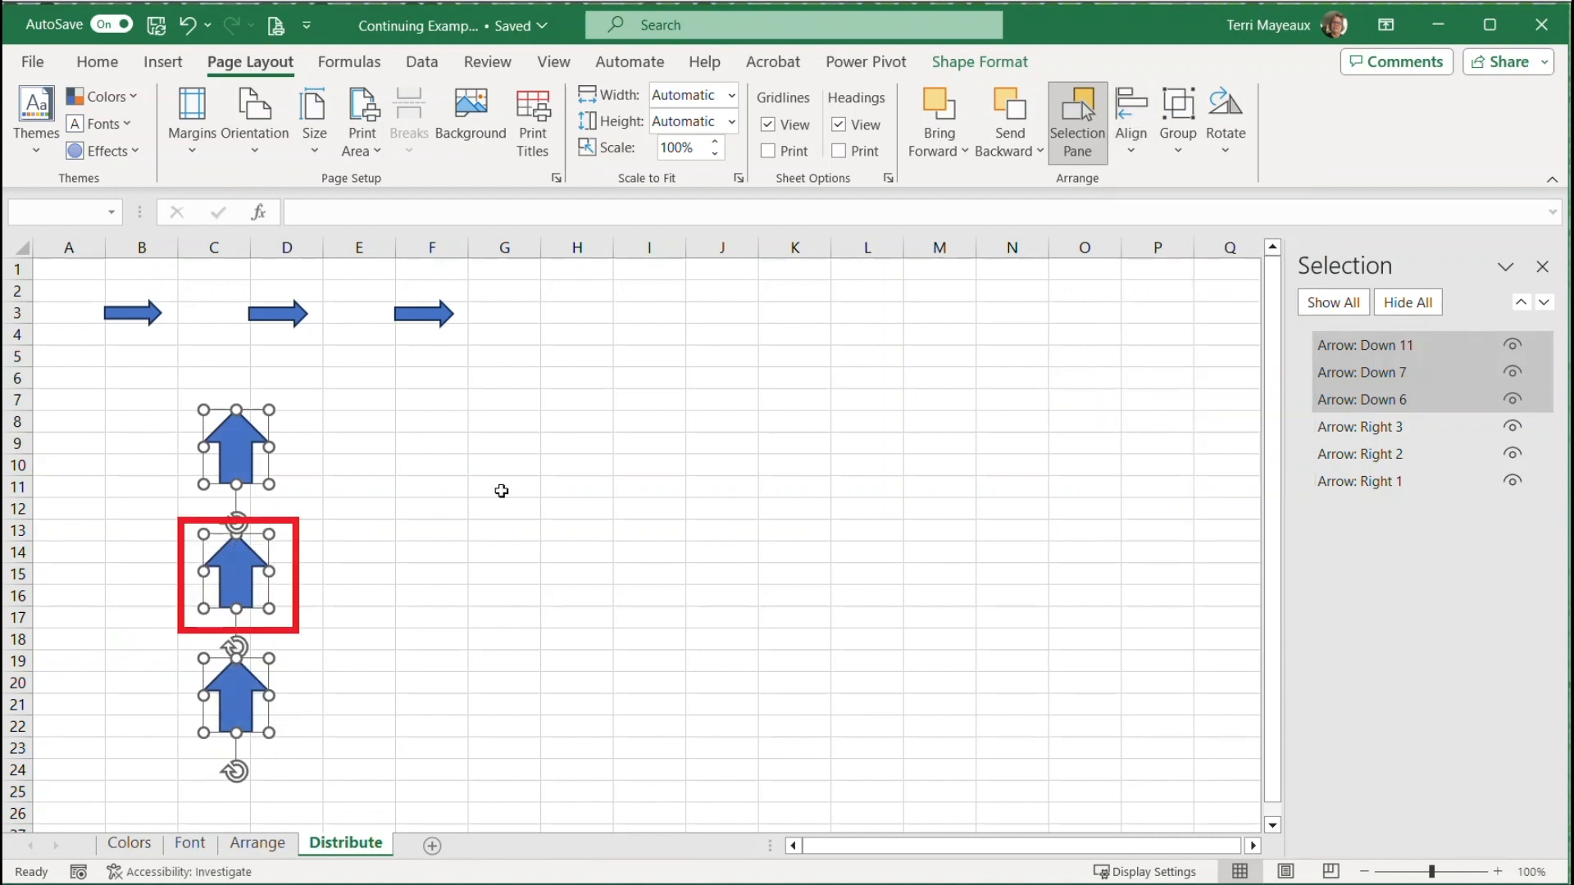
pyautogui.click(335, 447)
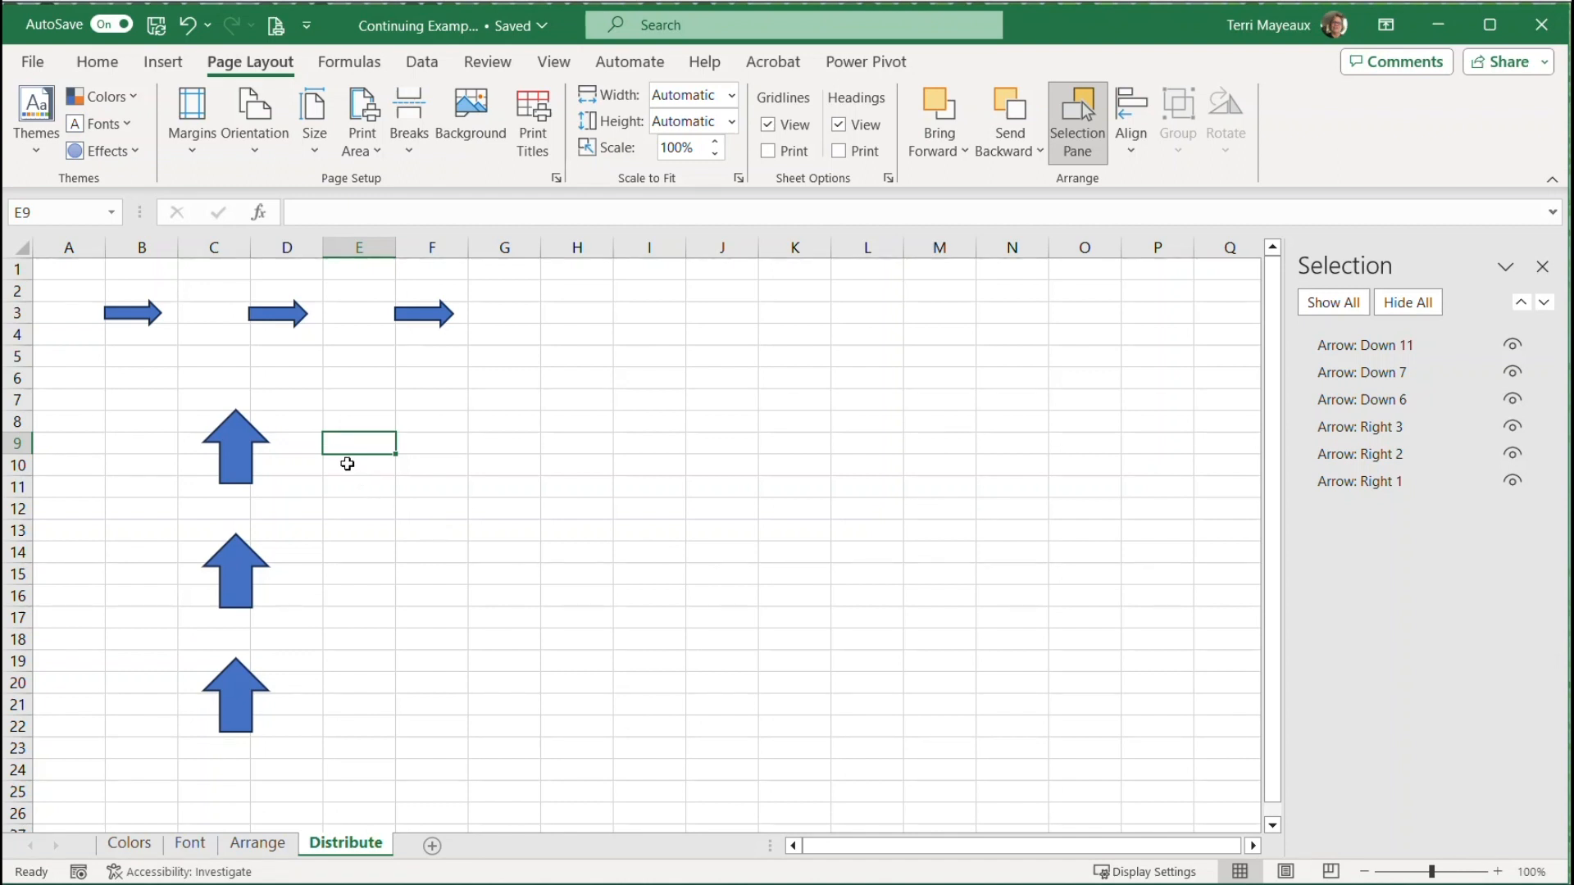
# Group the blue rectangle, yellow oval and red triangle on the Arrange sheet into one object and deselect it
pyautogui.click(263, 844)
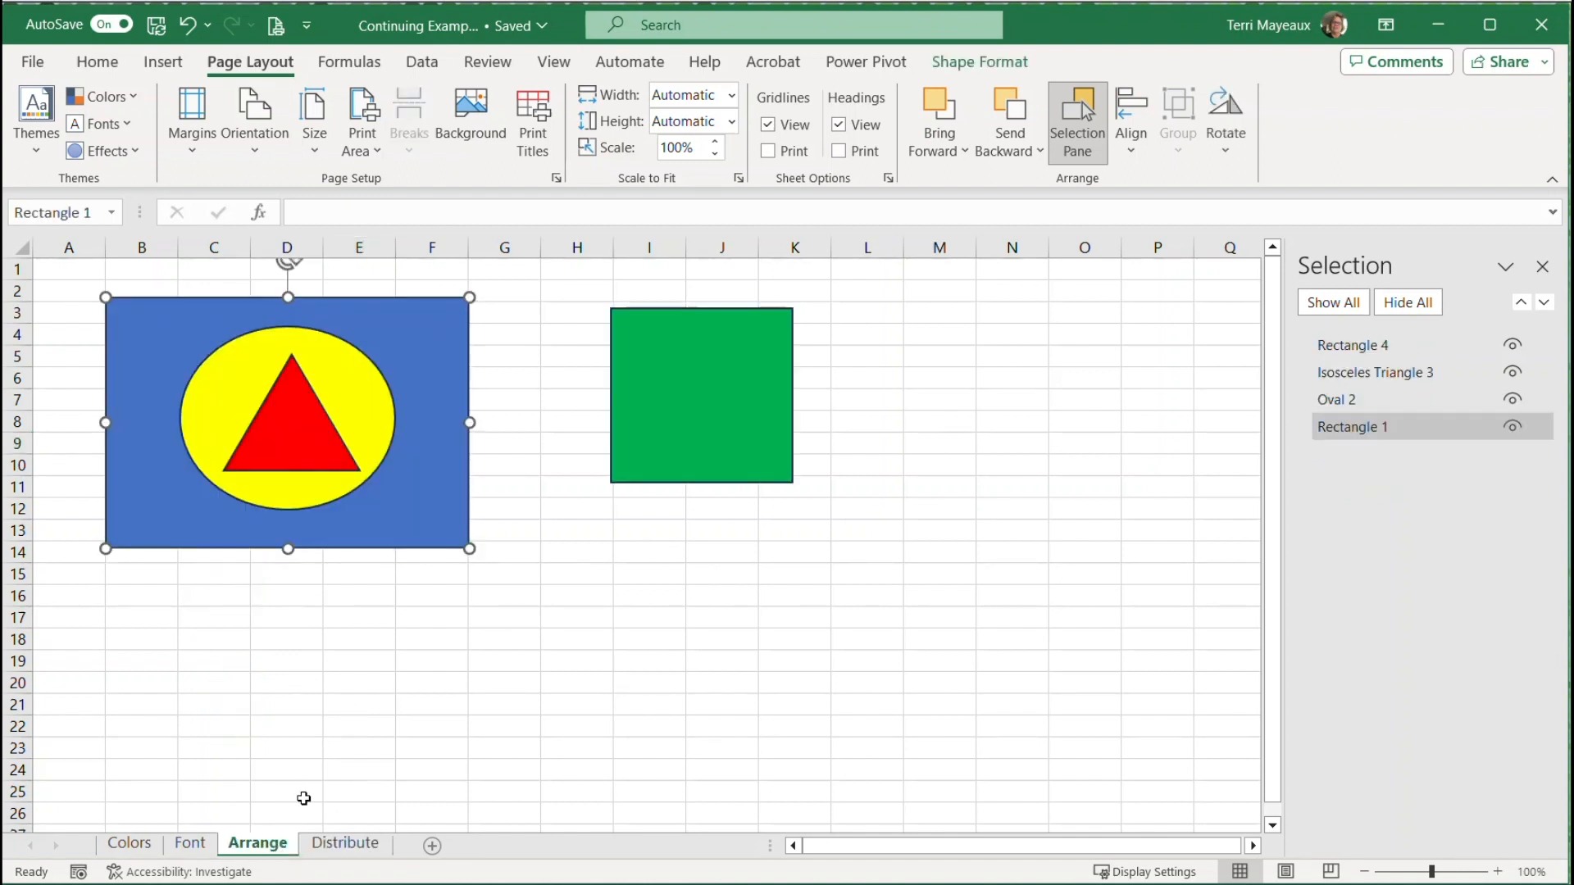
pyautogui.keyDown('ctrl'); pyautogui.click(262, 359); pyautogui.keyUp('ctrl')
pyautogui.keyDown('ctrl'); pyautogui.click(291, 390); pyautogui.keyUp('ctrl')
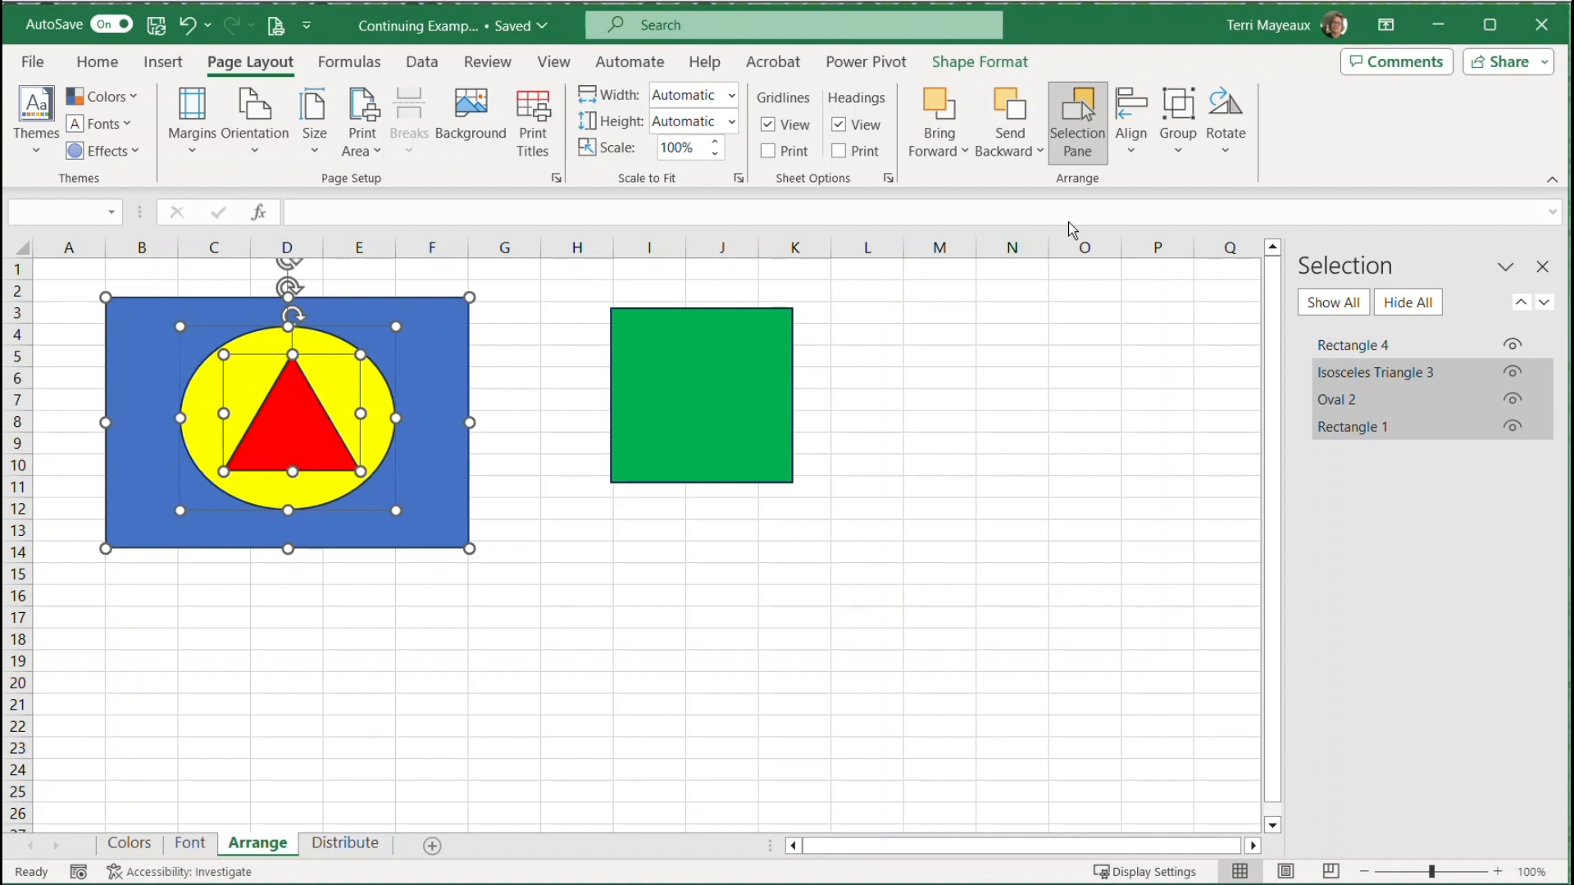
pyautogui.click(1182, 152)
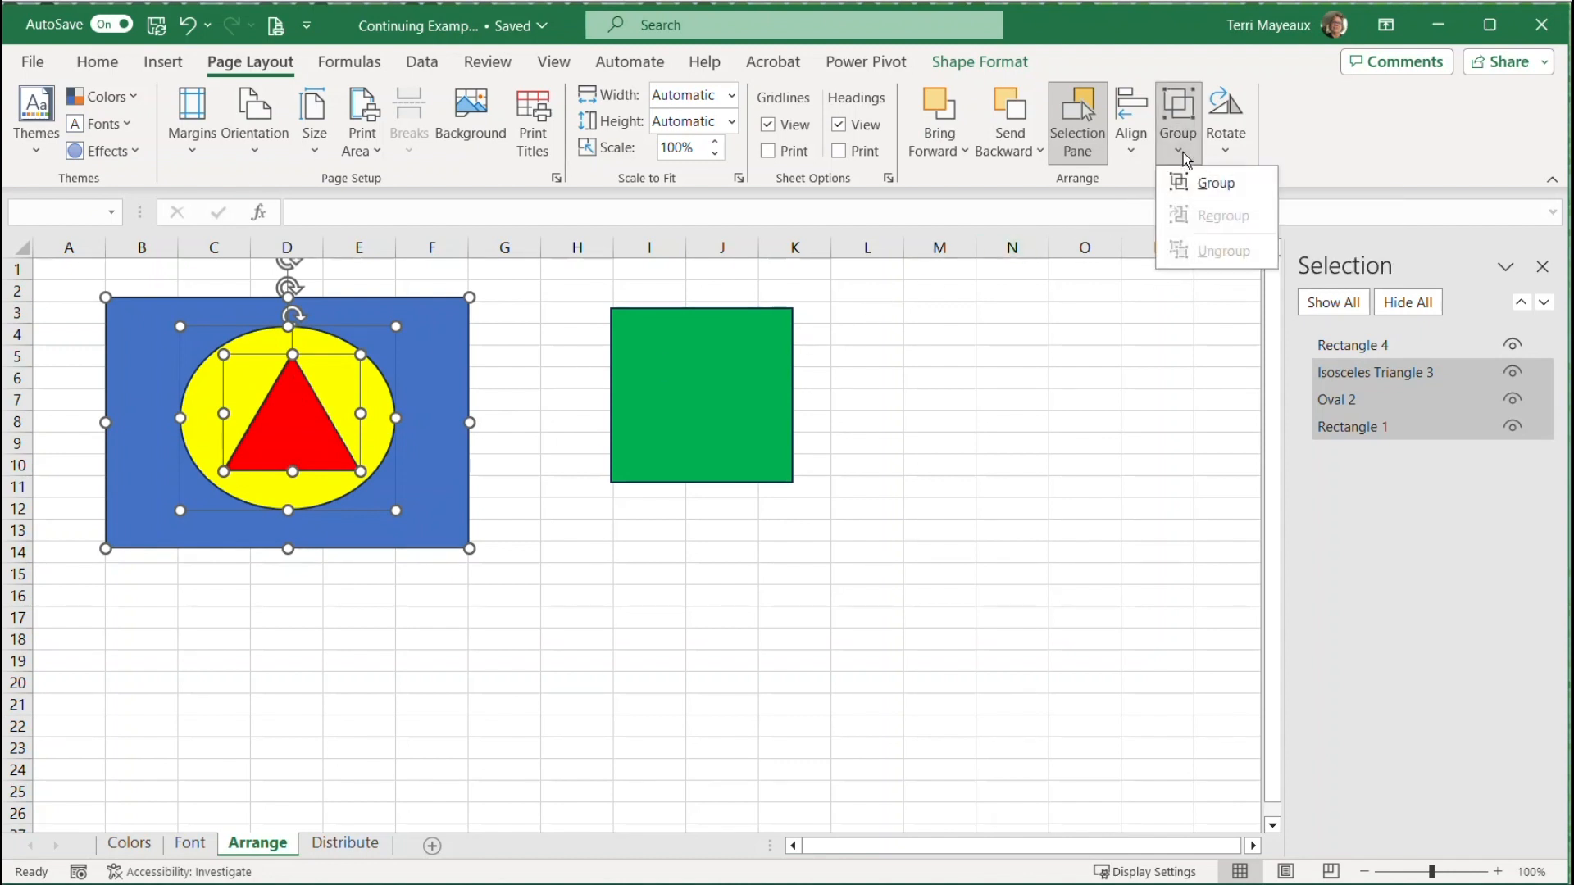
pyautogui.click(1204, 184)
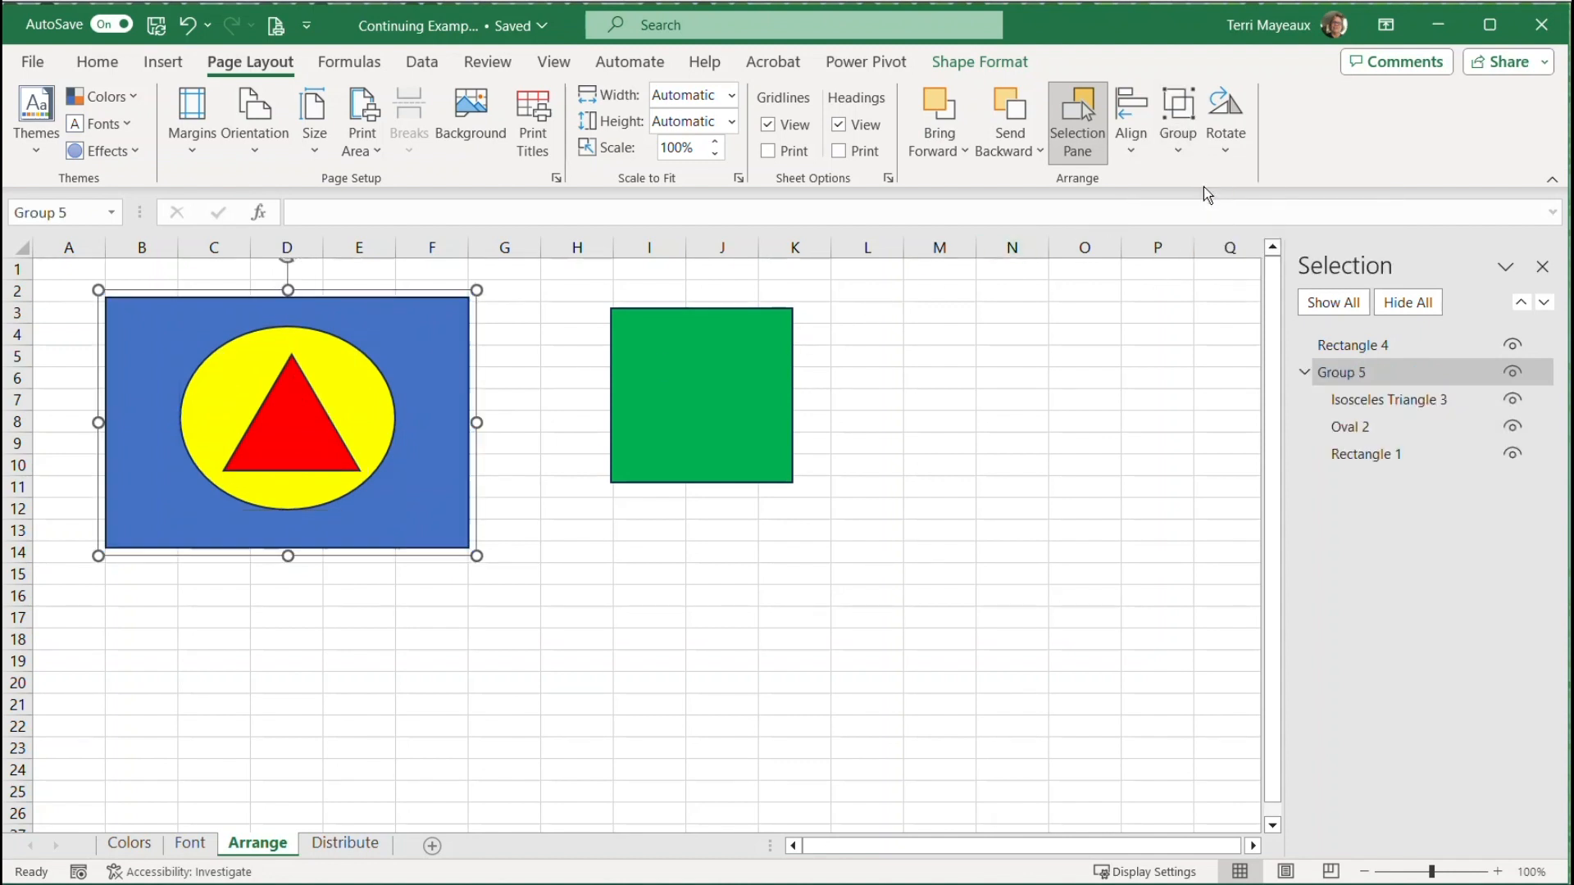
pyautogui.click(691, 638)
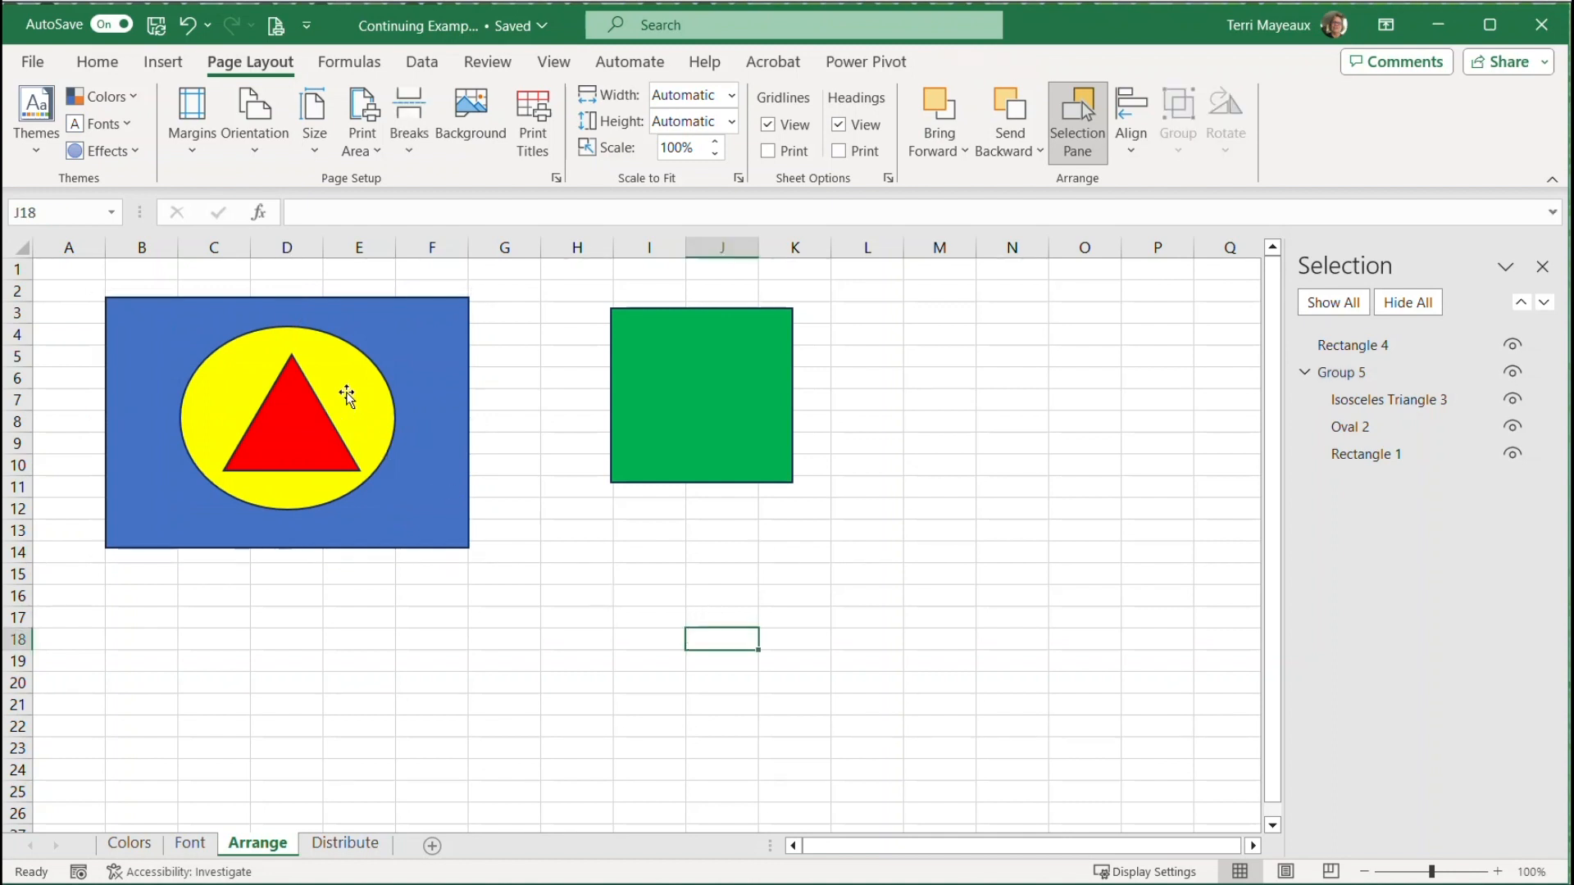
# Move the grouped shapes slightly down and left, with the upper edge near row 3, and enlarge the group to about row 15
pyautogui.moveTo(345, 371); pyautogui.dragTo(395, 409)
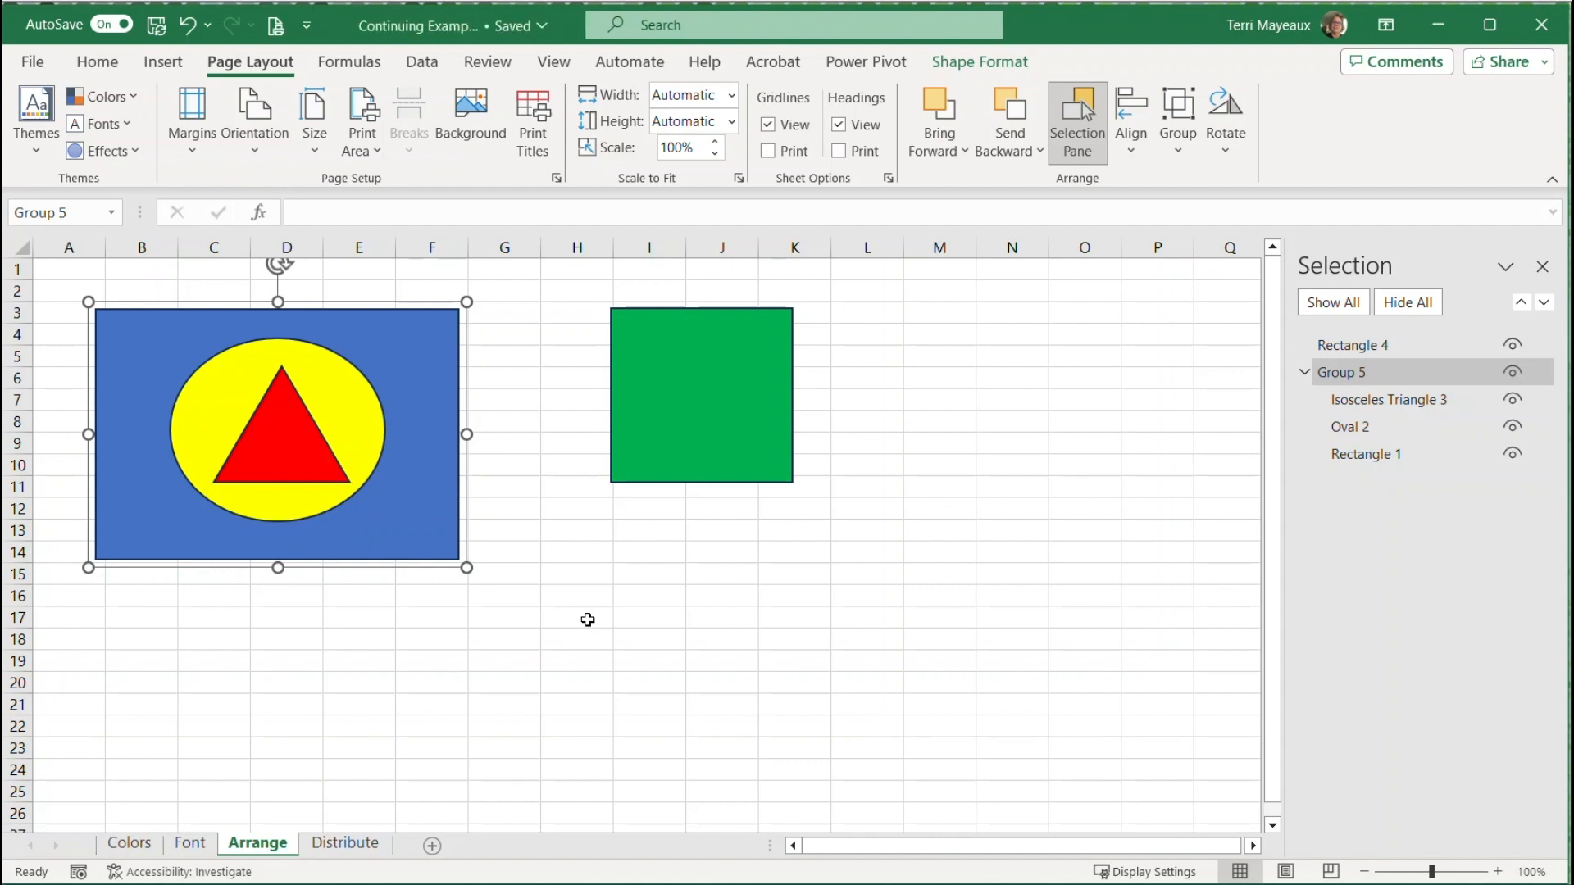
pyautogui.click(308, 623)
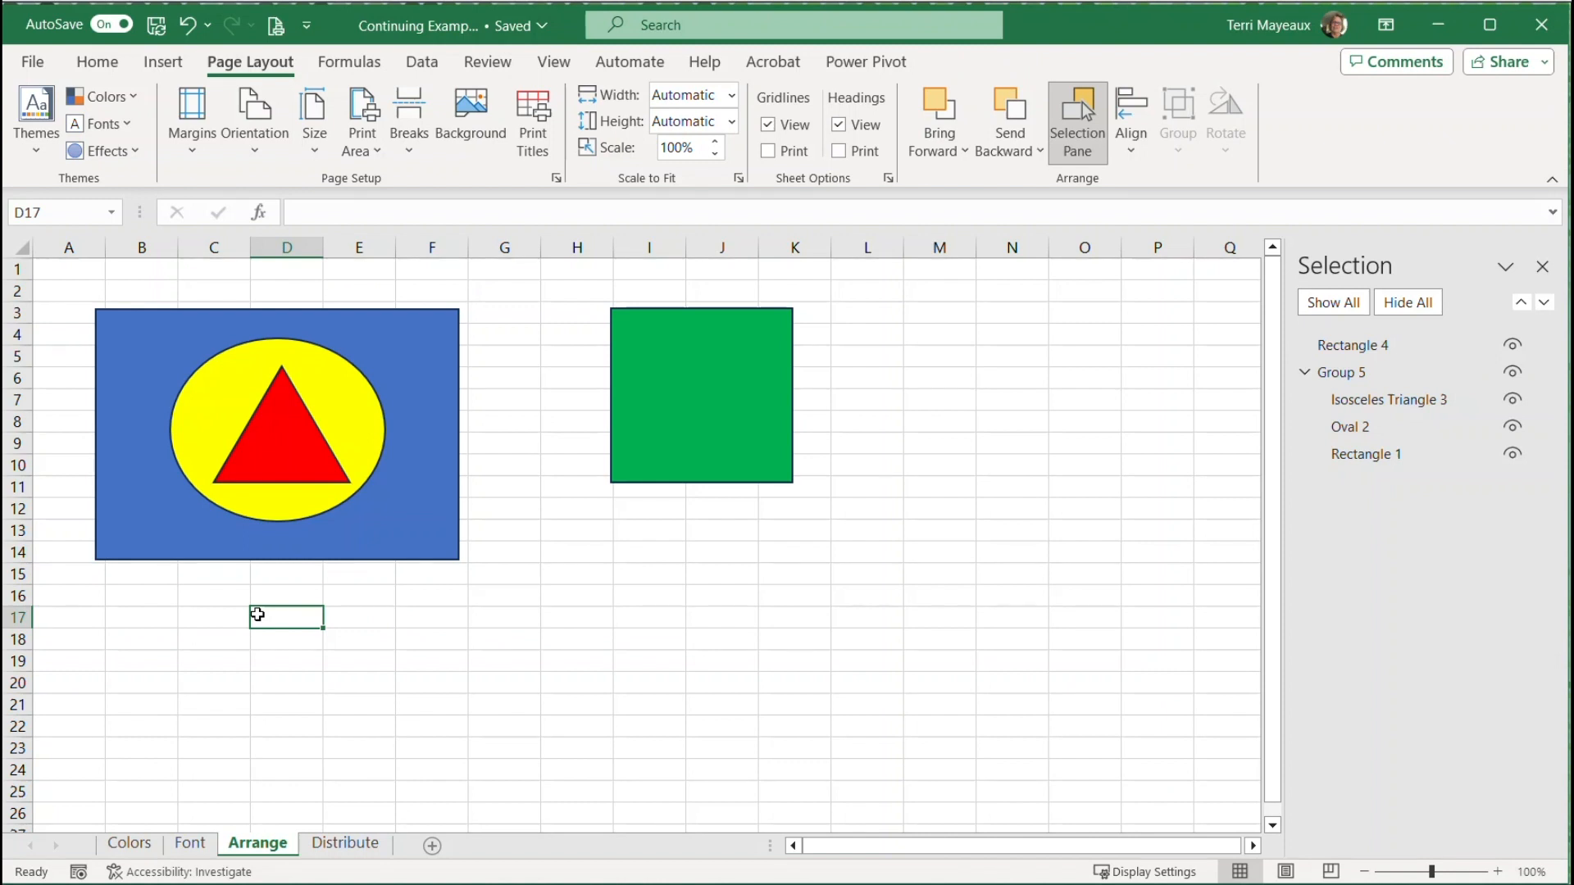
pyautogui.click(301, 436)
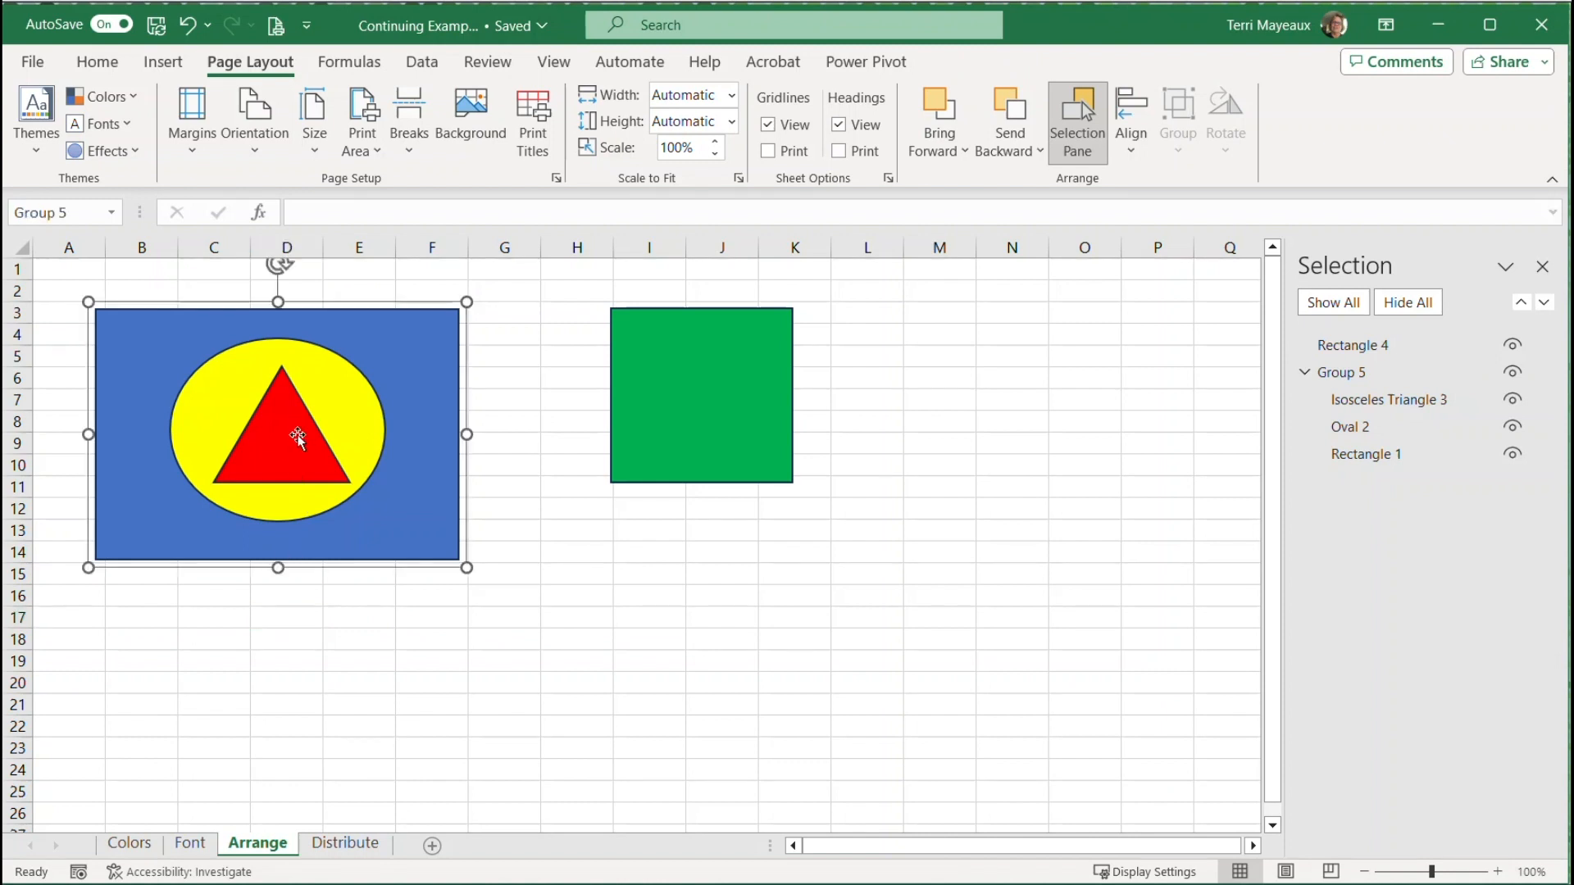
pyautogui.moveTo(467, 566)
pyautogui.mouseDown()
pyautogui.moveTo(547, 631)
pyautogui.moveTo(418, 541)
pyautogui.moveTo(589, 650)
pyautogui.moveTo(491, 586)
pyautogui.mouseUp()
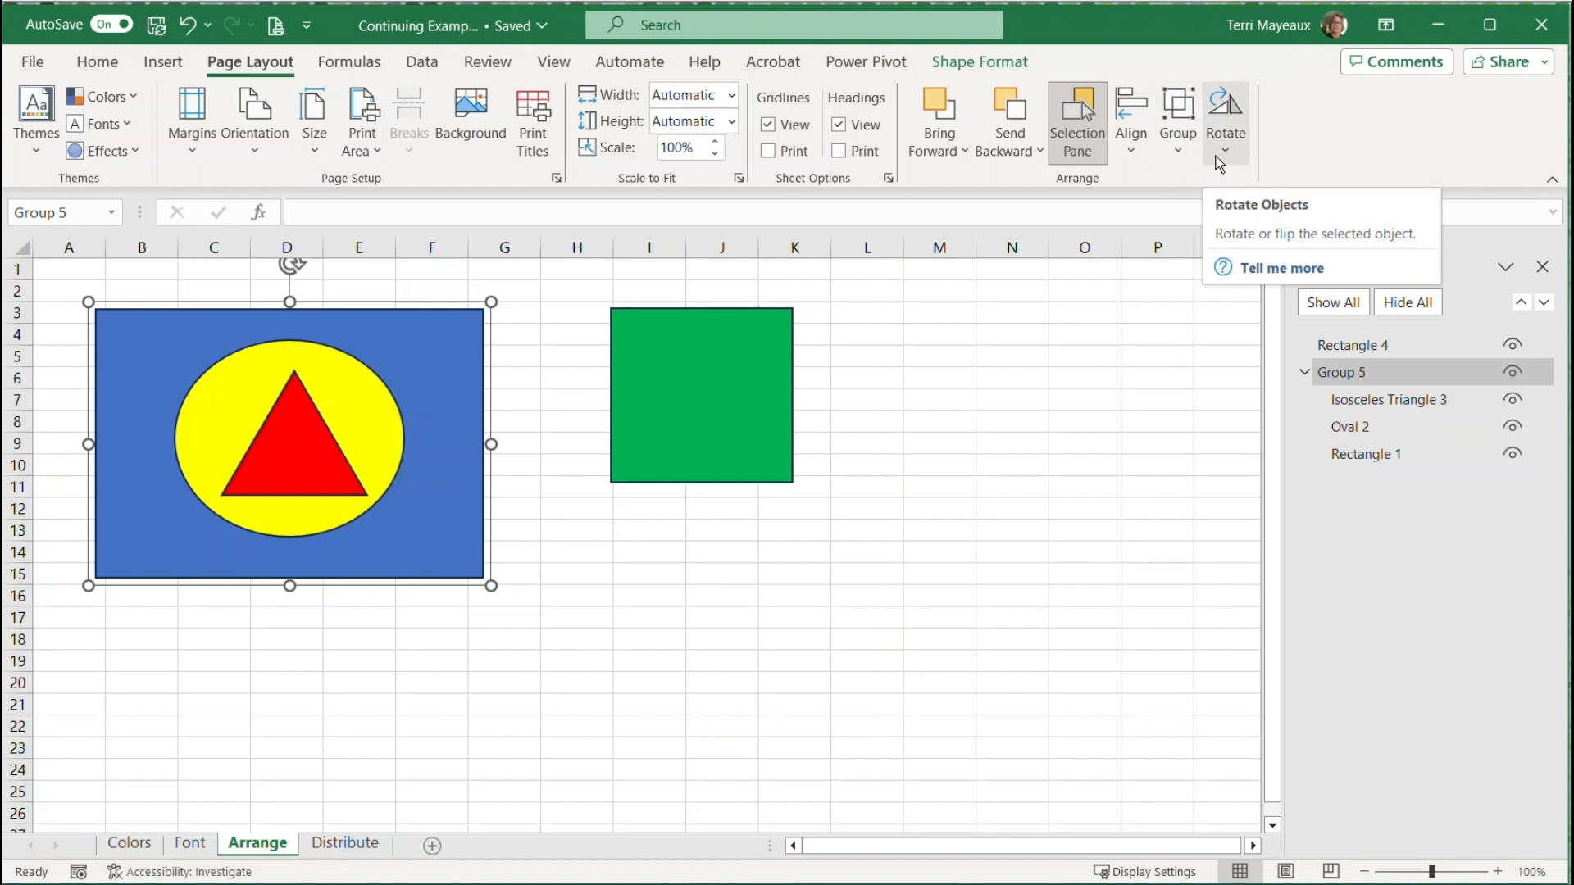
# Open the rotation options for the middle right-pointing arrow on the Distribute sheet
pyautogui.click(350, 844)
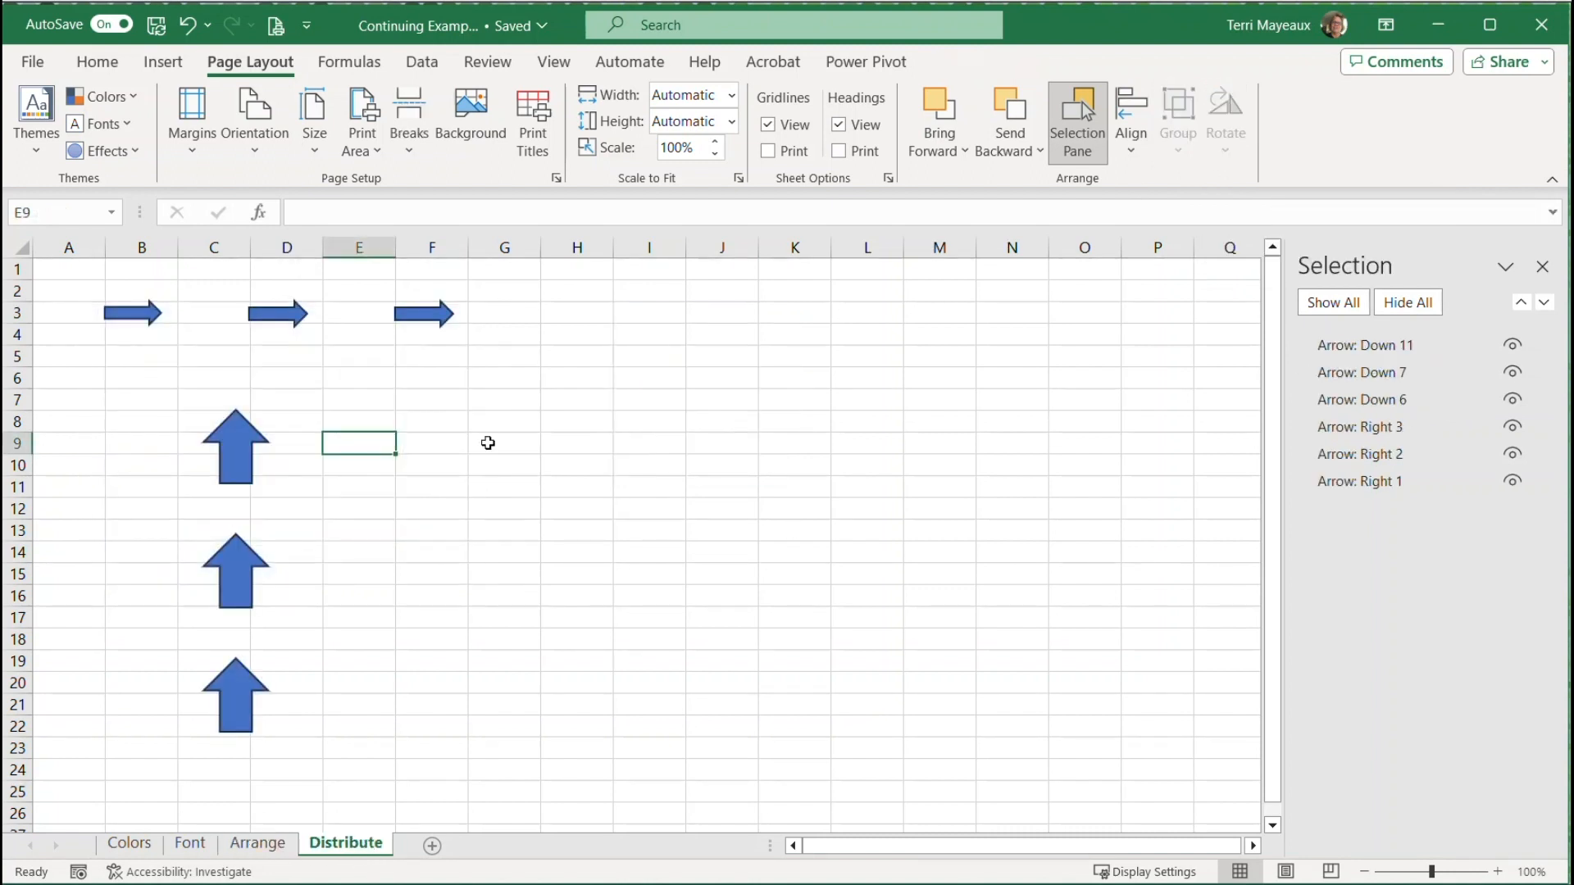
pyautogui.click(287, 318)
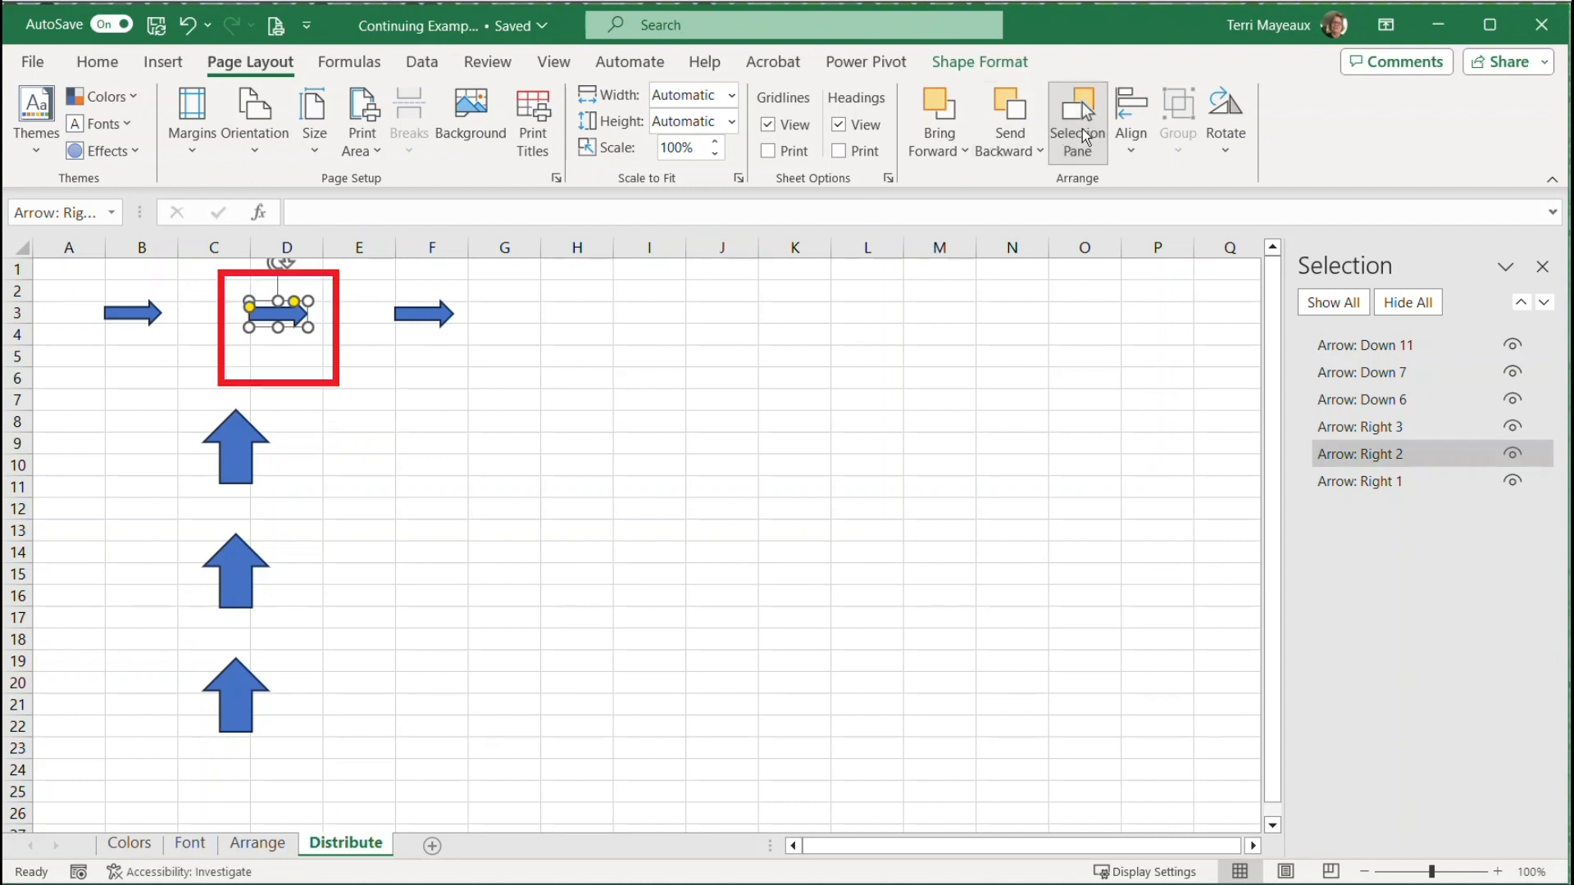
pyautogui.click(1225, 140)
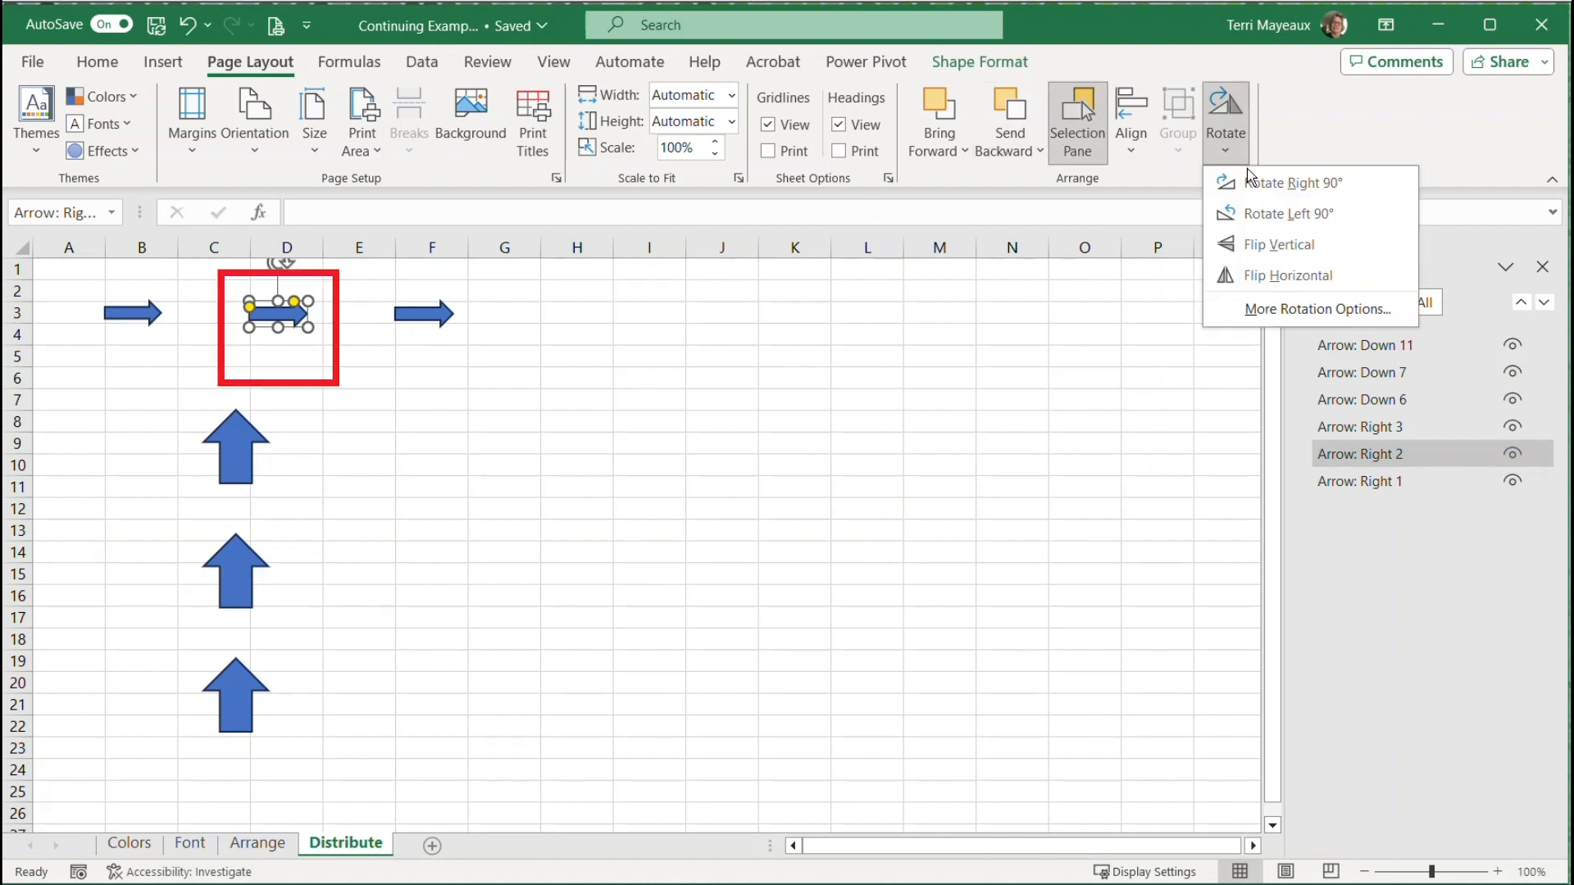